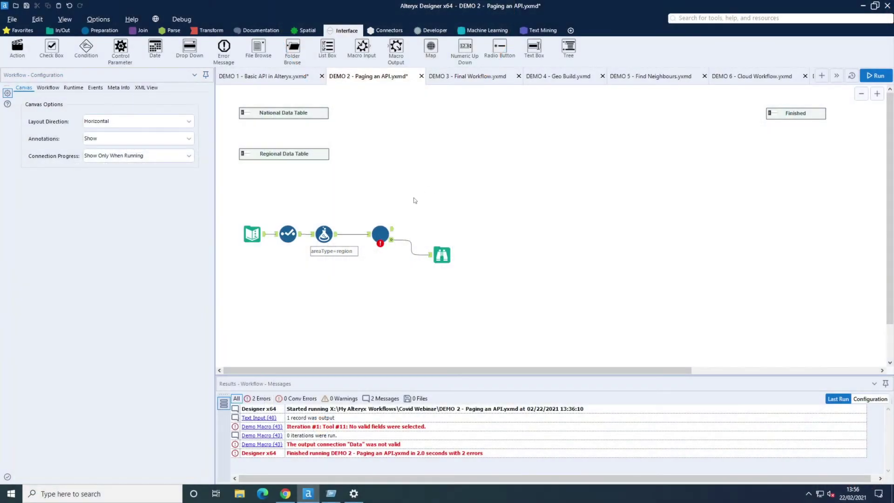
Step: Cut the Paging Macro, connect around it, and insert the Demo Macro in its place
click(379, 234)
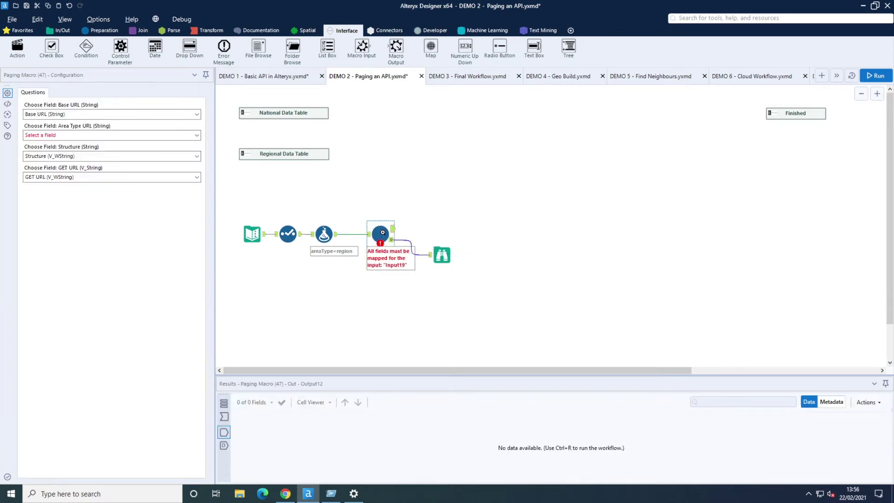
right_click(381, 230)
click(399, 270)
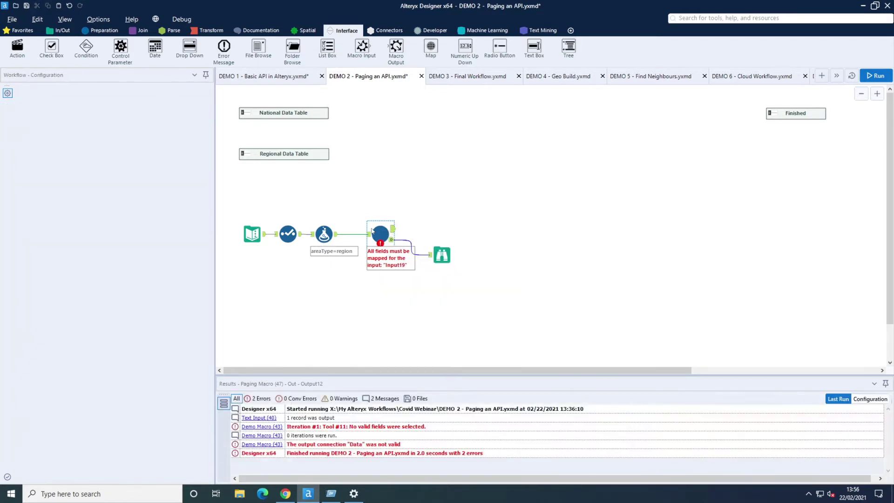
right_click(372, 235)
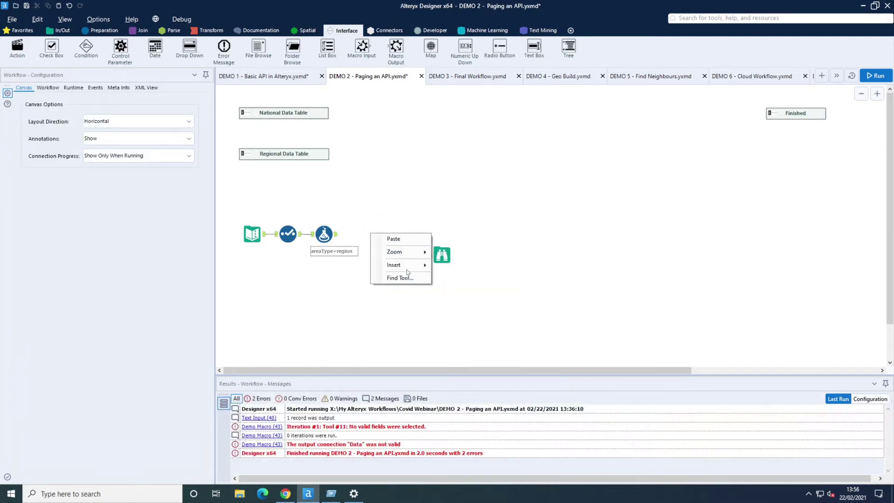
mouse_move(412, 270)
mouse_move(494, 478)
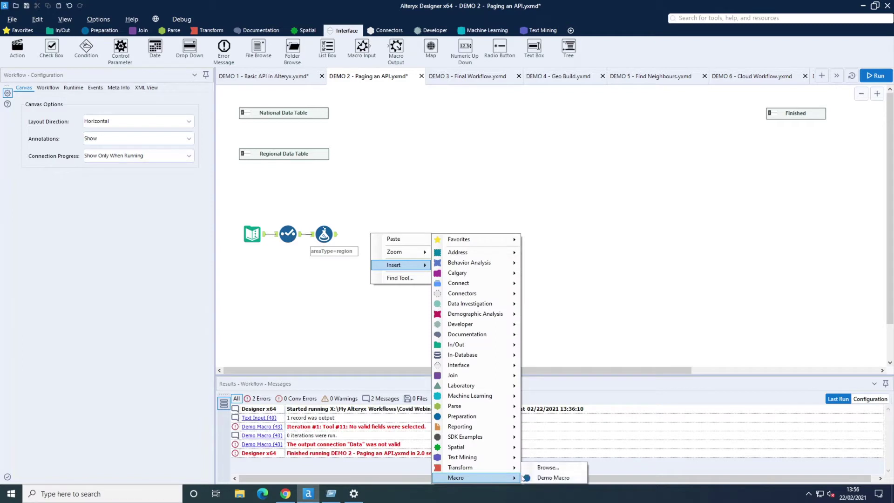
click(539, 478)
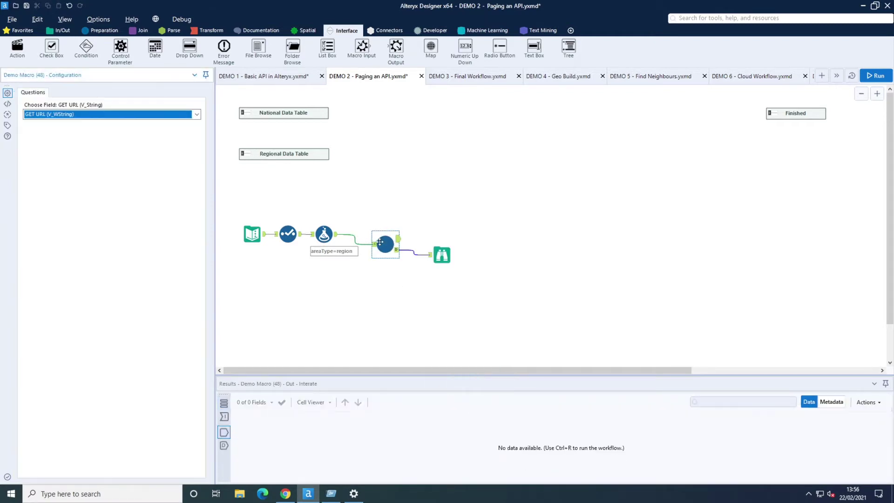
click(592, 298)
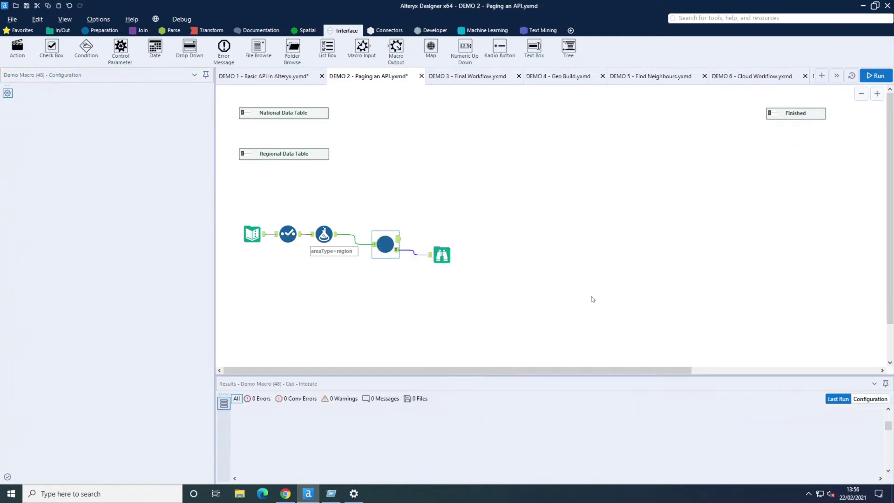
Step: Run the workflow and select the newly inserted Demo Macro
key(ctrl+r)
mouse_move(386, 244)
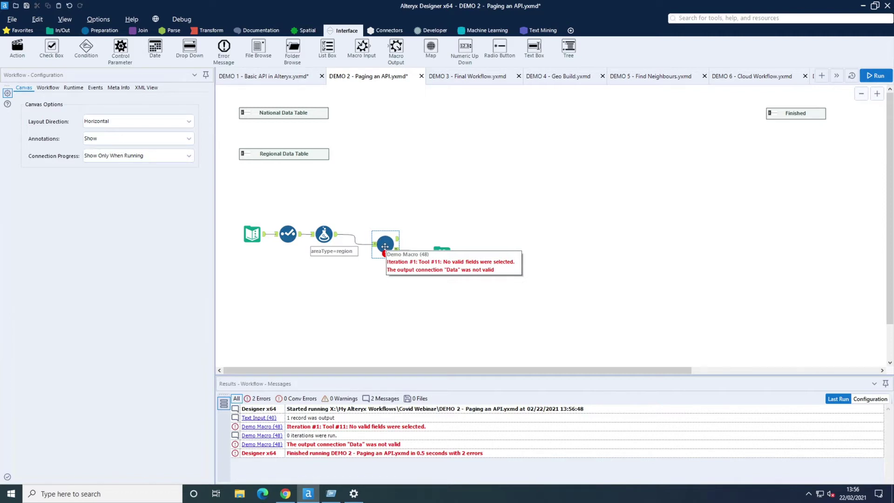
click(385, 246)
right_click(388, 249)
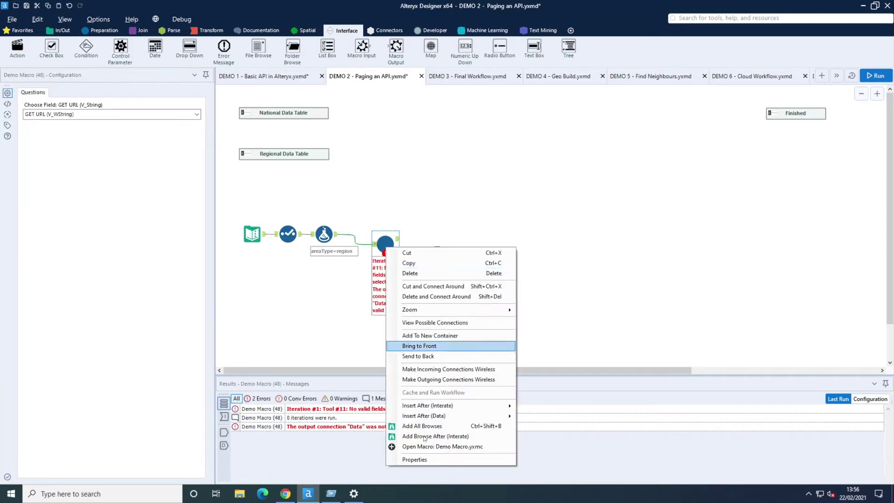
Step: Open the Demo Macro's workflow and inspect the data entering its Select tool
click(429, 449)
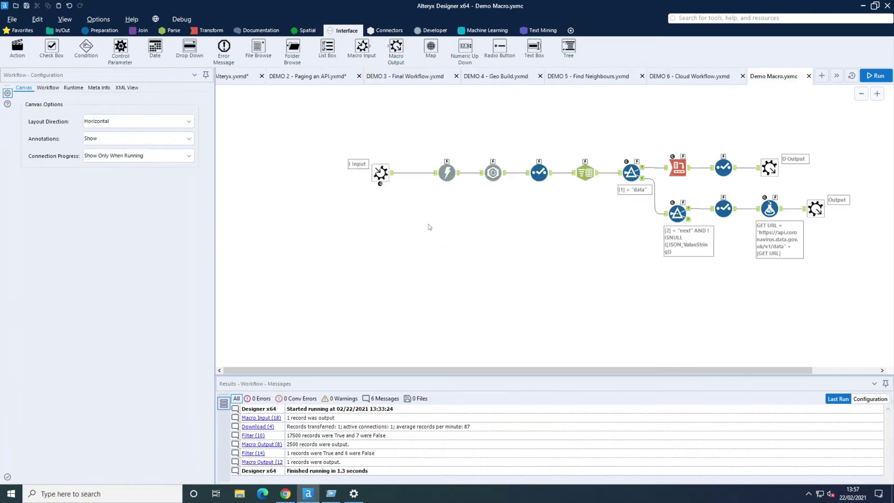
drag(688, 368, 761, 369)
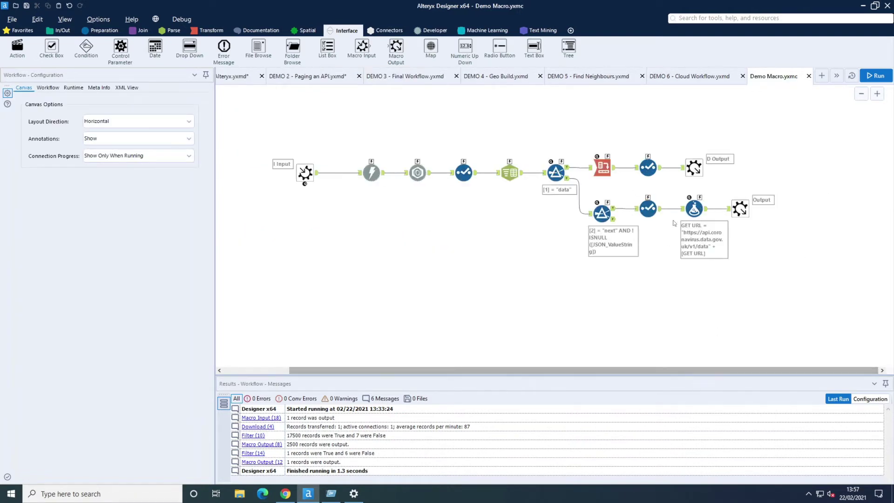
click(647, 167)
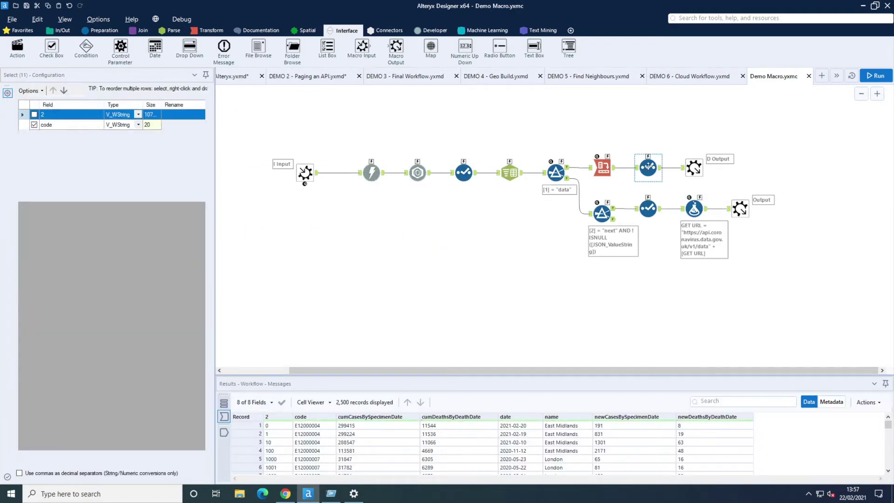
click(638, 167)
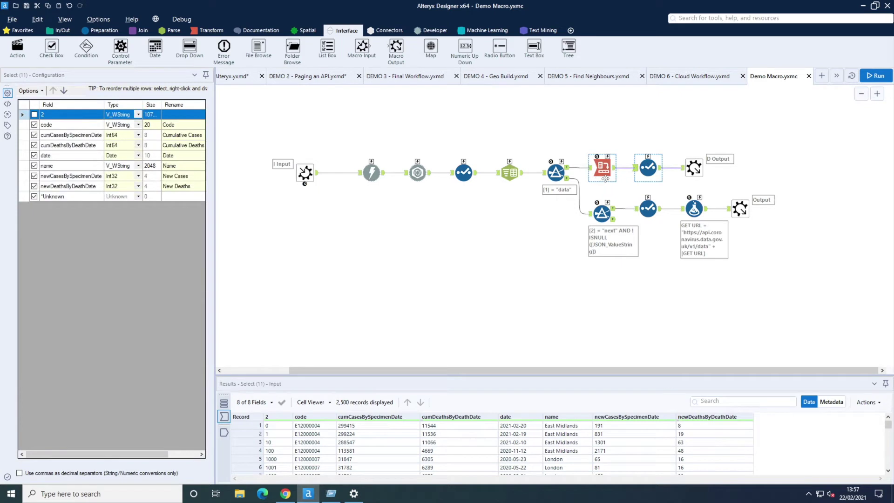
Step: Check the Macro Output and Macro Input tools, then run the macro on its own
click(740, 209)
click(305, 173)
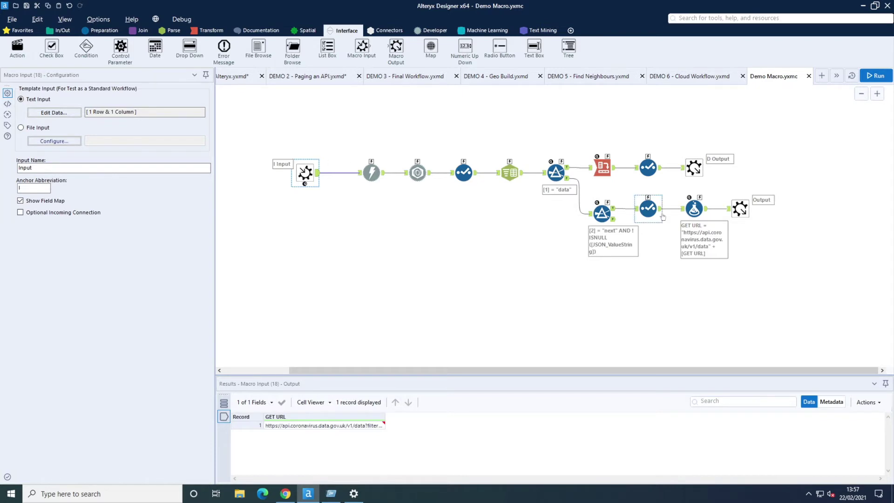
click(879, 76)
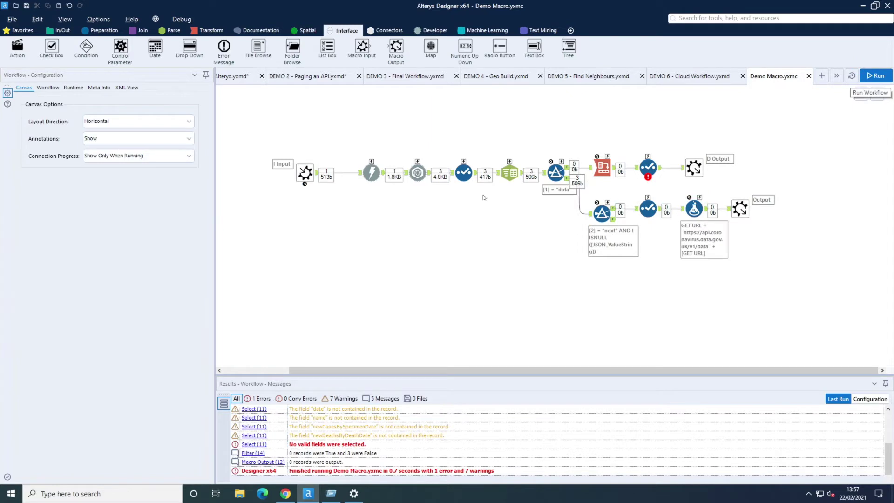
Step: Read the Macro Input's template GET URL, then return to the DEMO 2 Paging an API workflow
click(306, 175)
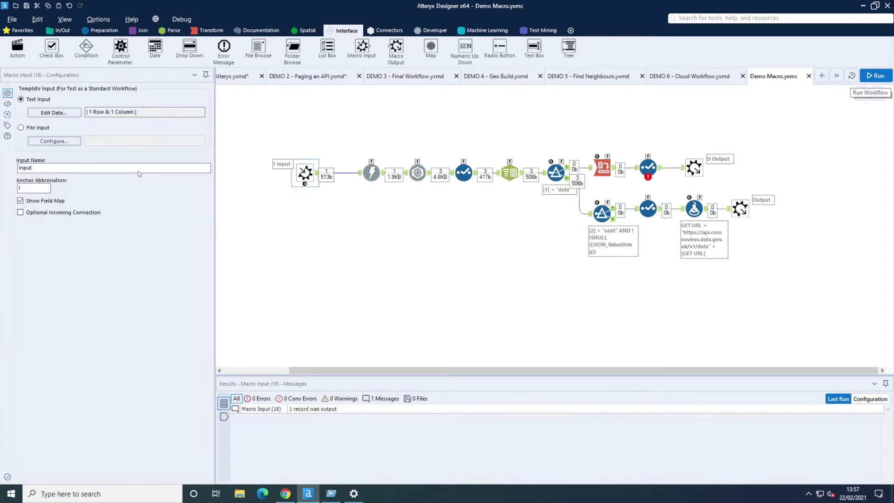
click(61, 113)
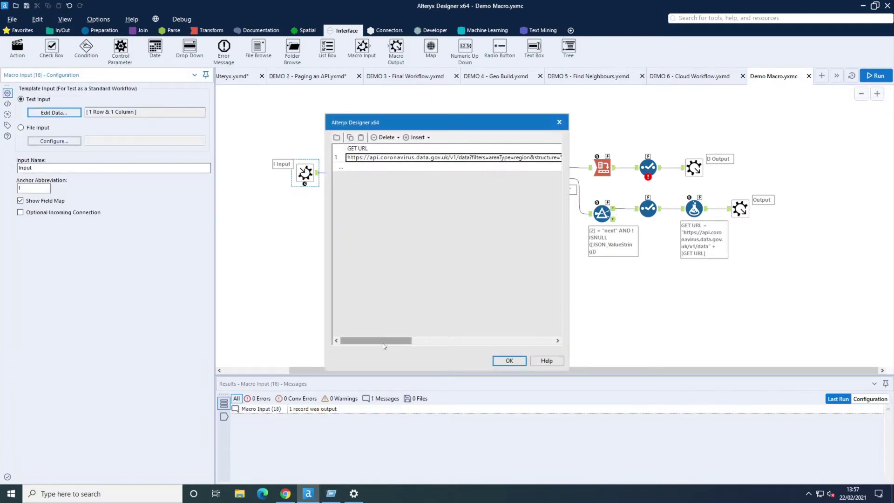
drag(387, 342, 458, 342)
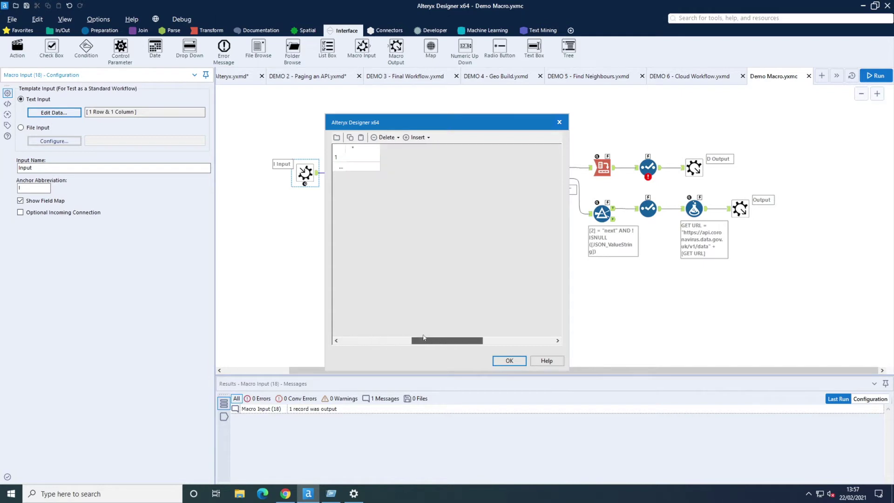
drag(569, 225, 829, 225)
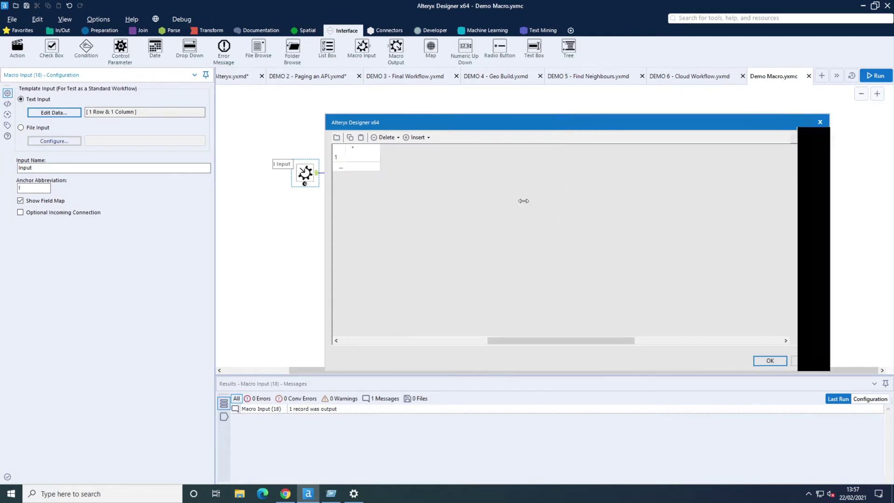
drag(499, 337, 341, 337)
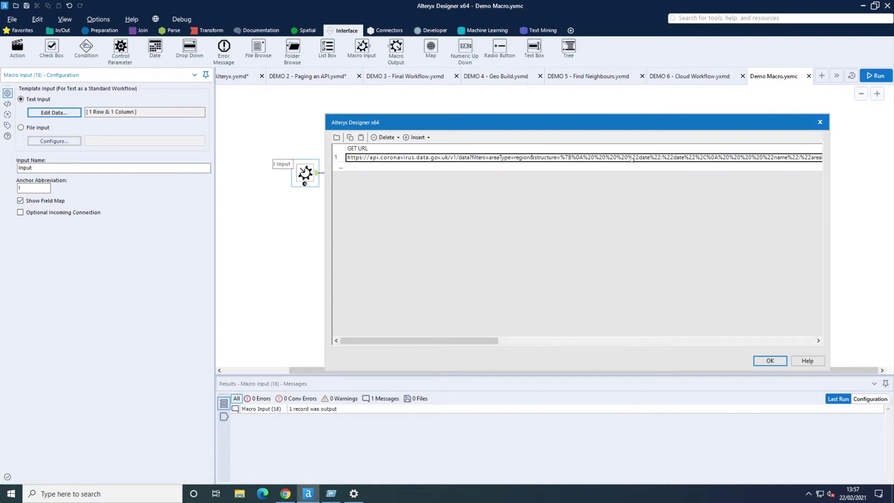
click(588, 157)
click(820, 122)
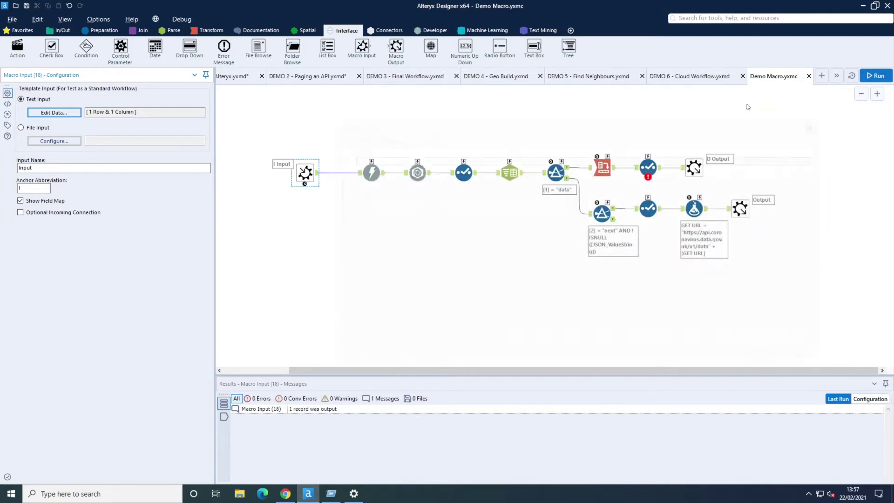
click(322, 79)
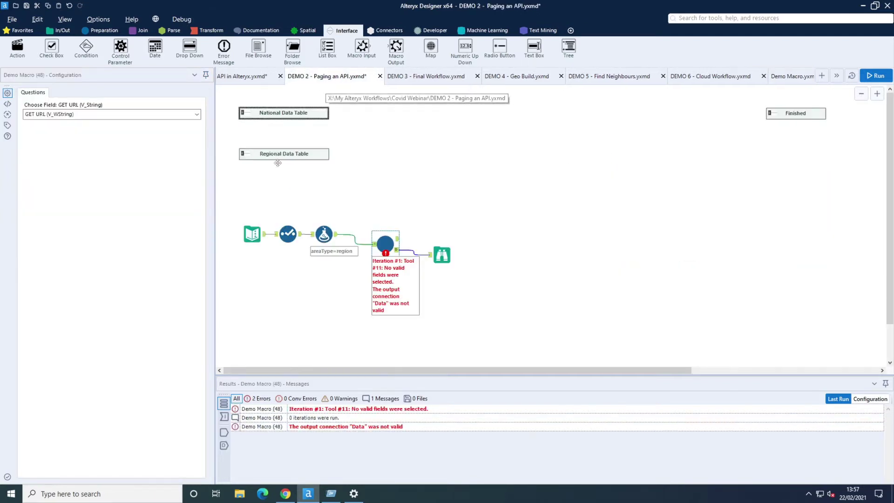
Step: Add a Browse tool after the Formula tool and run the workflow
click(324, 232)
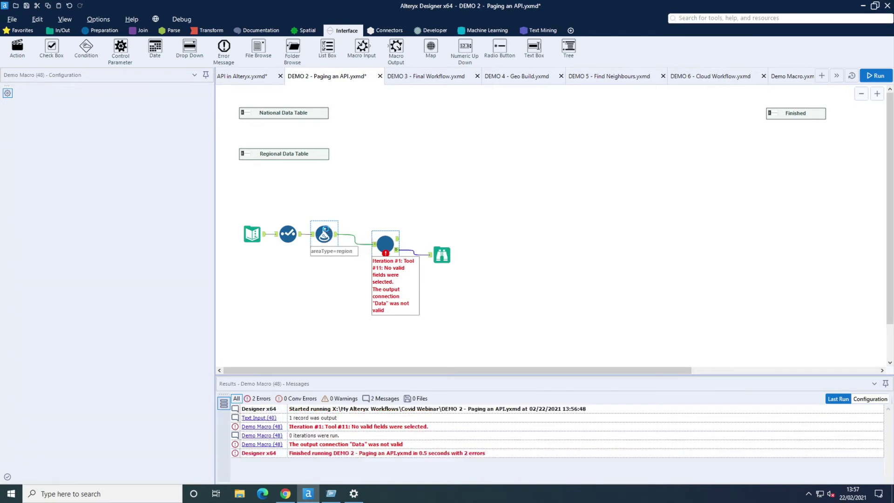
right_click(326, 230)
click(375, 399)
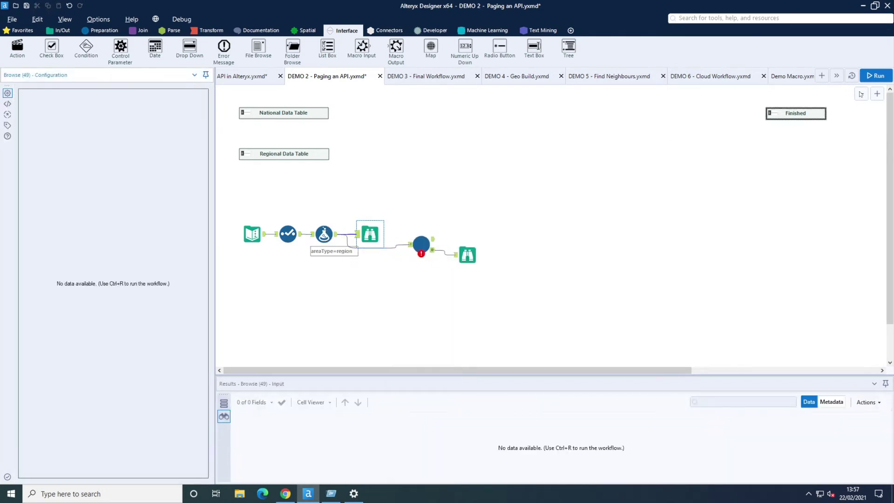
click(870, 76)
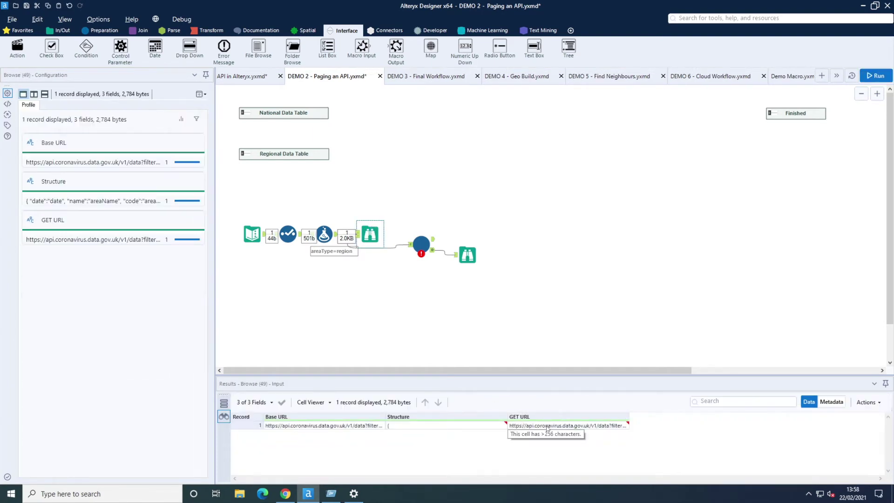
Step: View the full 501-character GET URL in the Cell Viewer, then select the Select tool
click(548, 426)
double_click(548, 429)
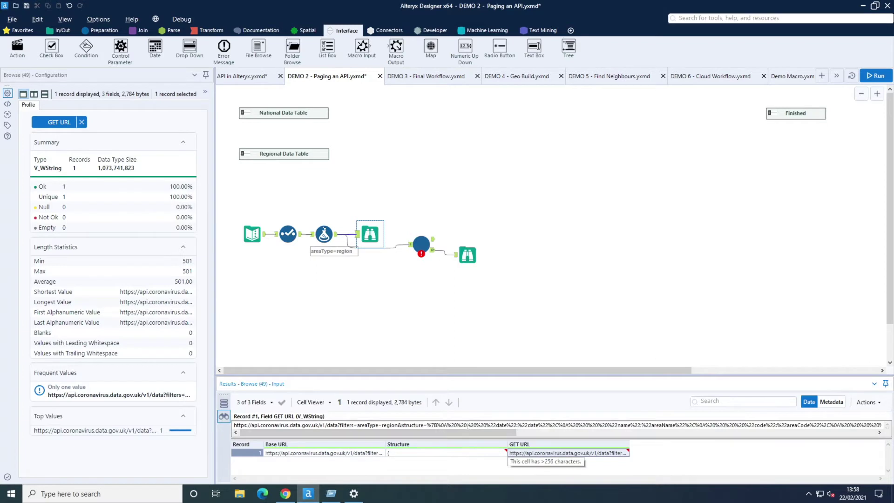
click(288, 234)
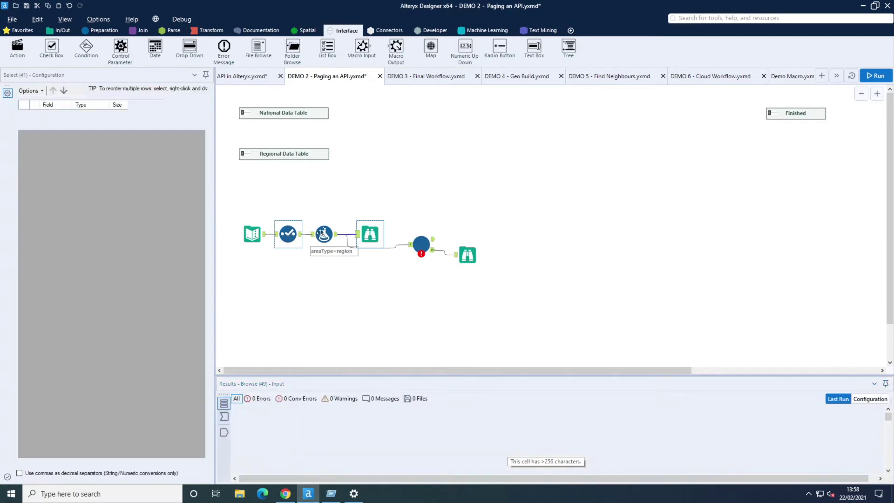
Step: In the Formula's Structure expression, delete the blank line and the indentation before the date, name and code lines
click(324, 233)
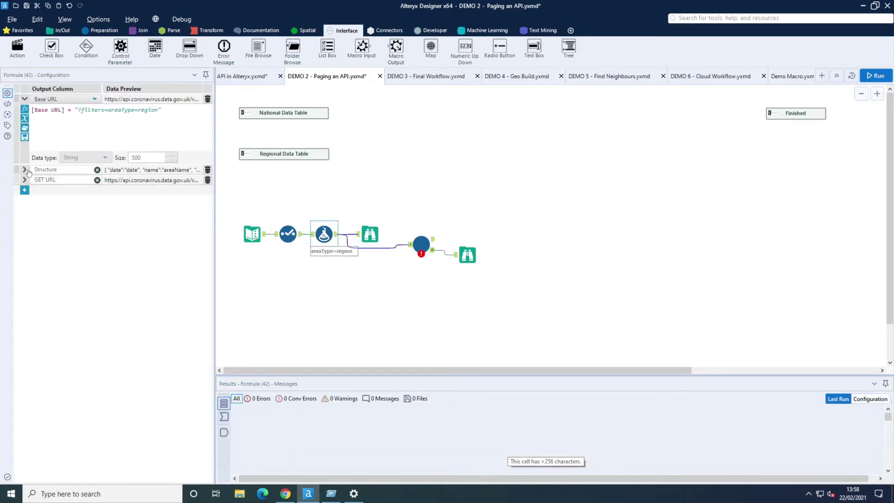
click(25, 170)
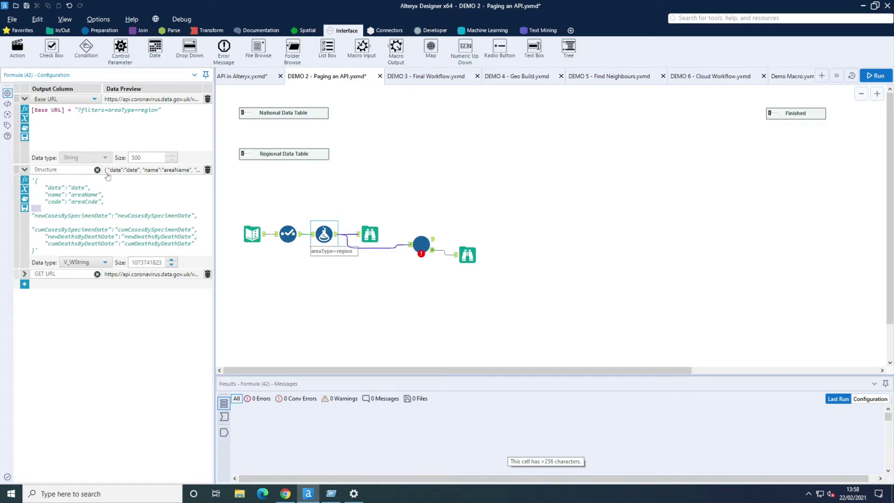
key(Delete)
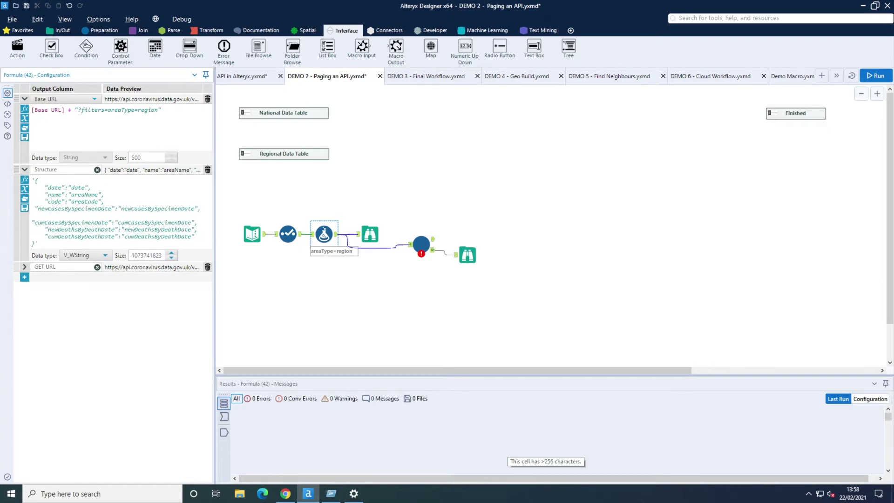
click(46, 187)
key(BackSpace)
key(BackSpace)
key(BackSpace)
key(BackSpace)
click(46, 194)
key(BackSpace)
key(BackSpace)
key(BackSpace)
key(BackSpace)
key(BackSpace)
key(BackSpace)
key(BackSpace)
key(BackSpace)
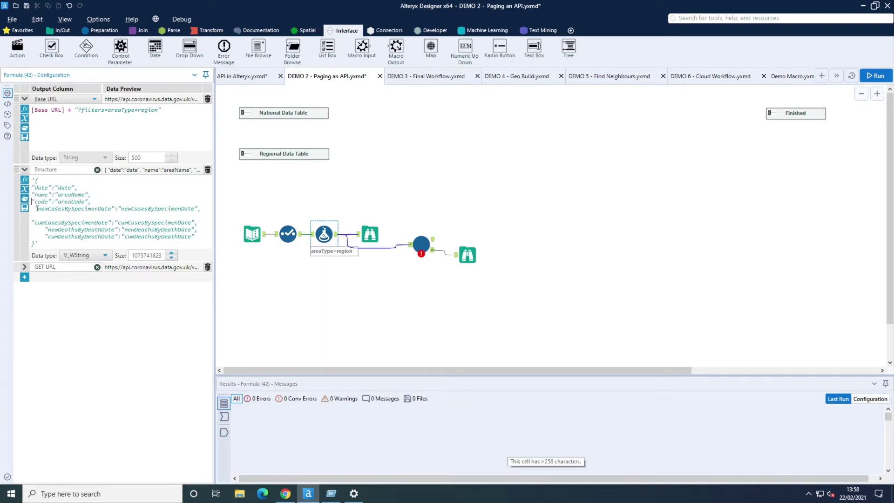
click(37, 209)
Step: Remove the remaining indentation around newCasesBySpecimenDate, cumCases and cumDeaths, then rerun the workflow
key(BackSpace)
key(BackSpace)
click(32, 222)
key(BackSpace)
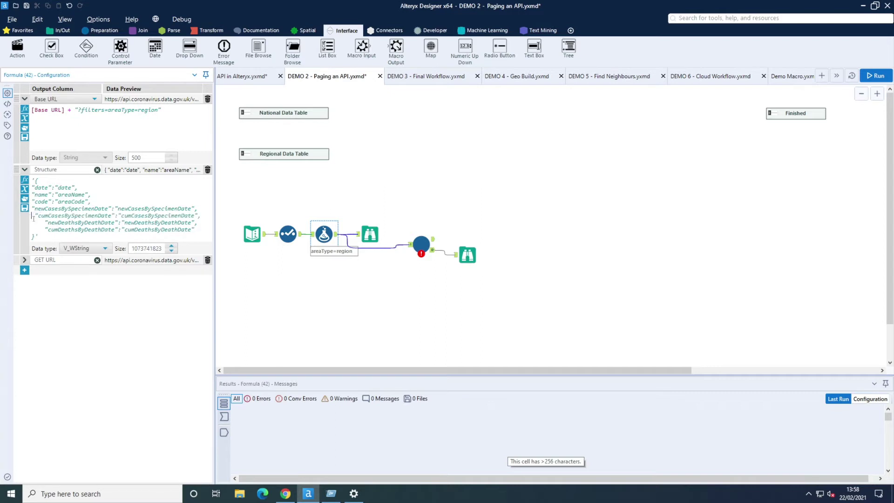
click(36, 216)
key(BackSpace)
click(45, 222)
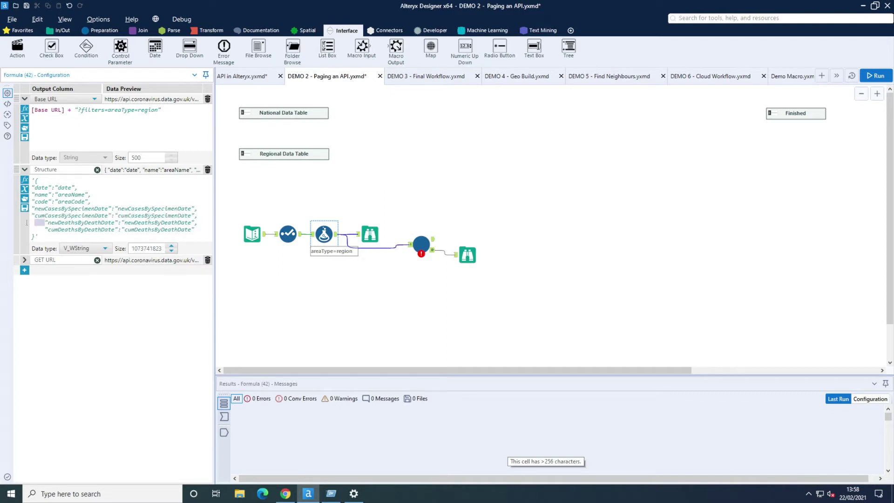
key(BackSpace)
key(BackSpace)
key(BackSpace)
key(BackSpace)
drag(45, 229, 23, 230)
key(BackSpace)
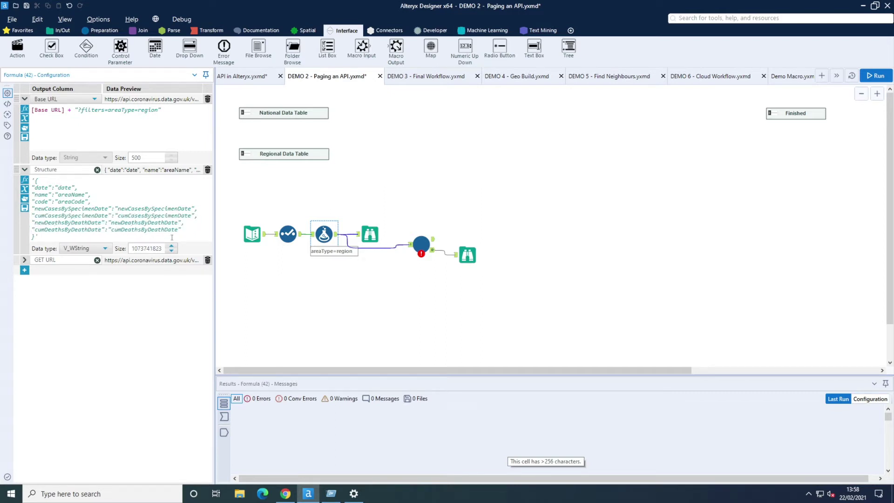
click(204, 210)
click(475, 179)
Step: Run the workflow and view the rebuilt 417-character GET URL in the Browse output
click(876, 76)
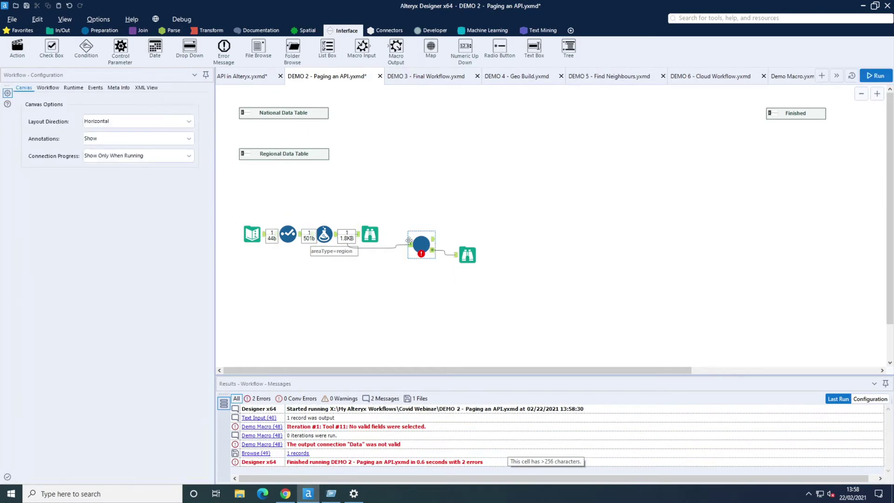
click(371, 235)
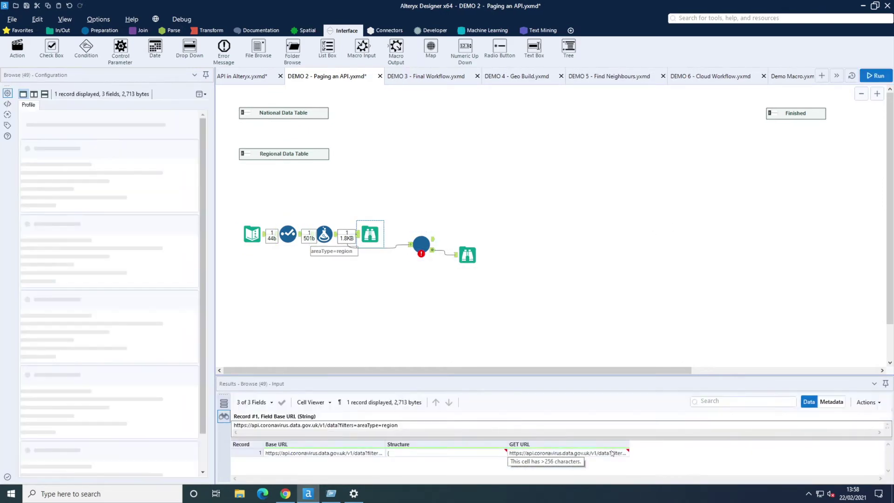
click(591, 452)
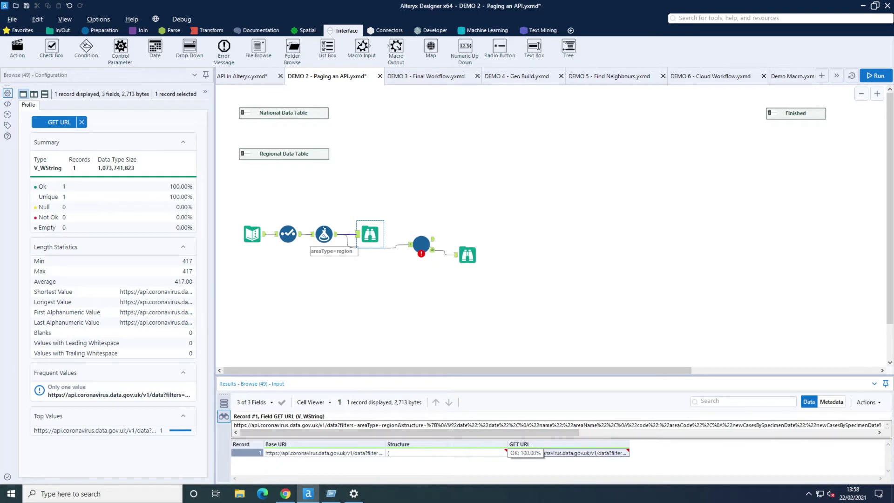
scroll(435, 425, right, 5)
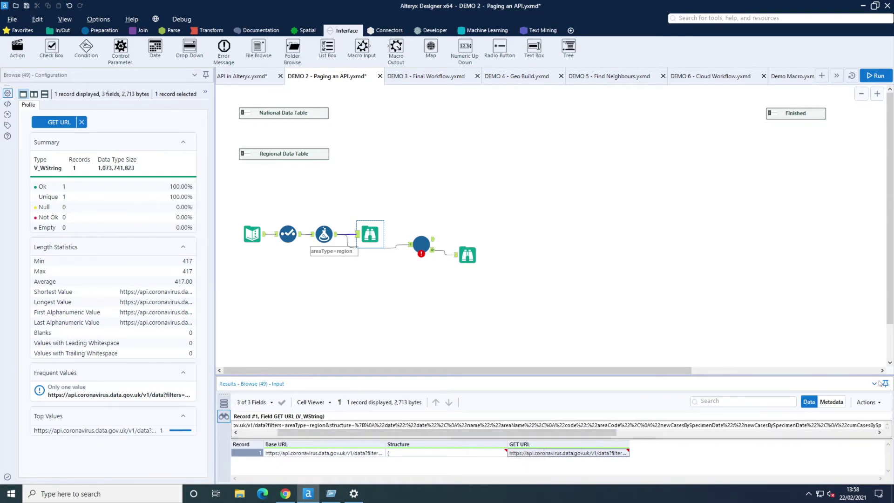
Step: Copy the GET URL cell with its header, then open the Demo Macro's template input data
click(874, 405)
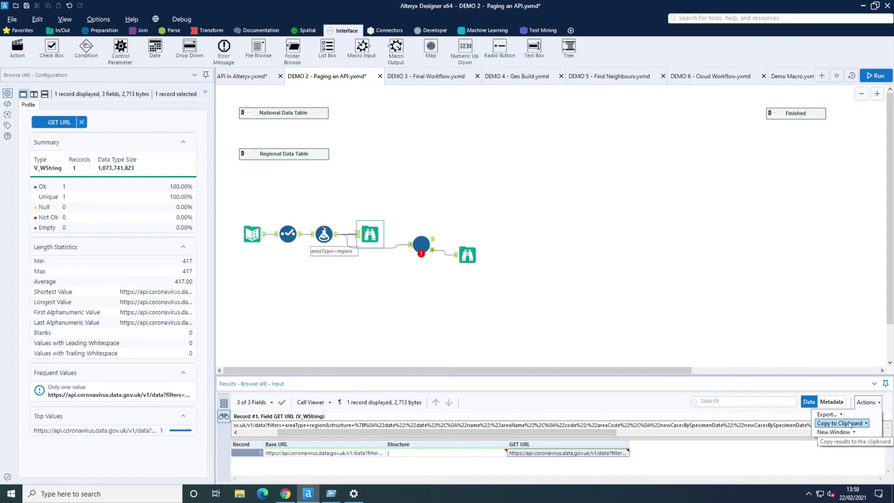
mouse_move(843, 426)
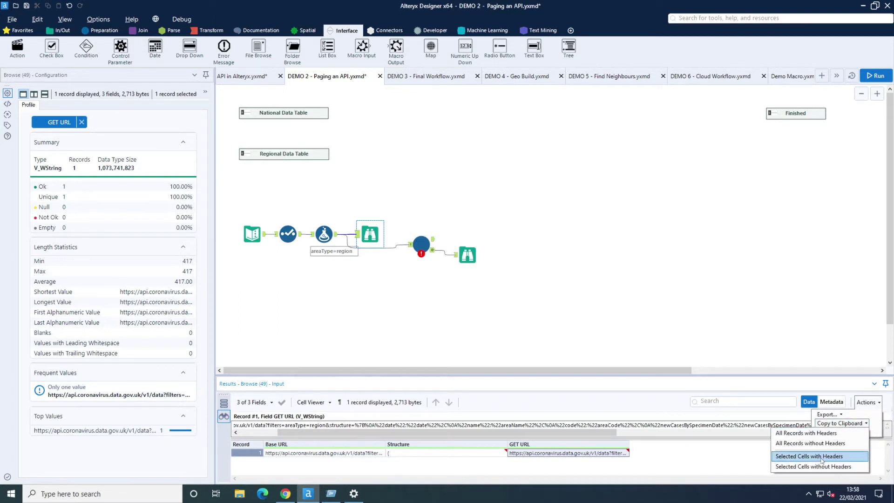
click(823, 459)
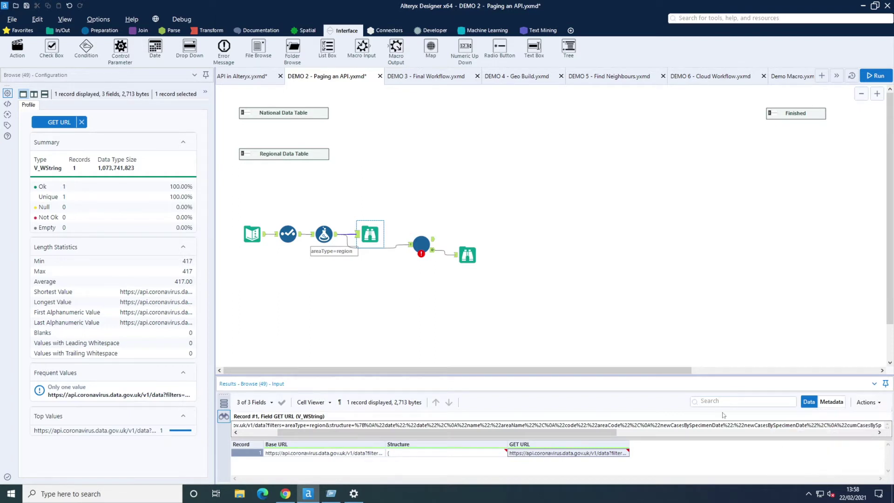
click(796, 79)
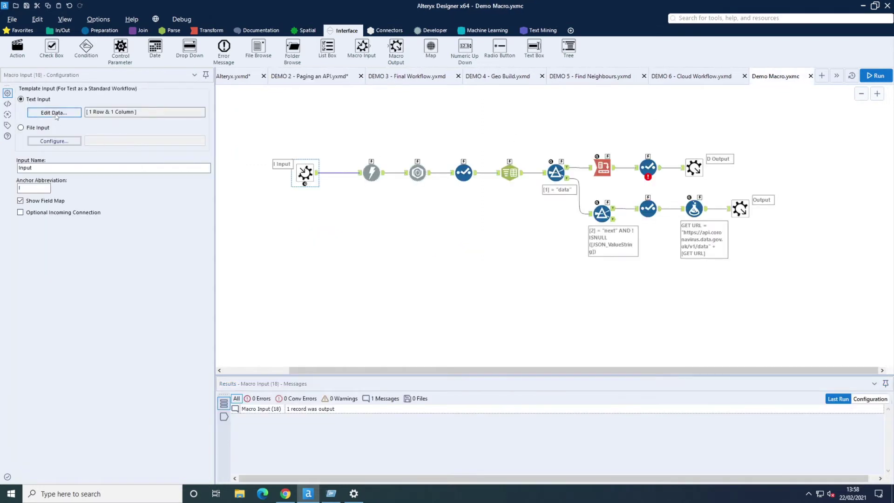
click(55, 113)
Step: Delete the old row from the Macro Input template data and confirm
click(386, 138)
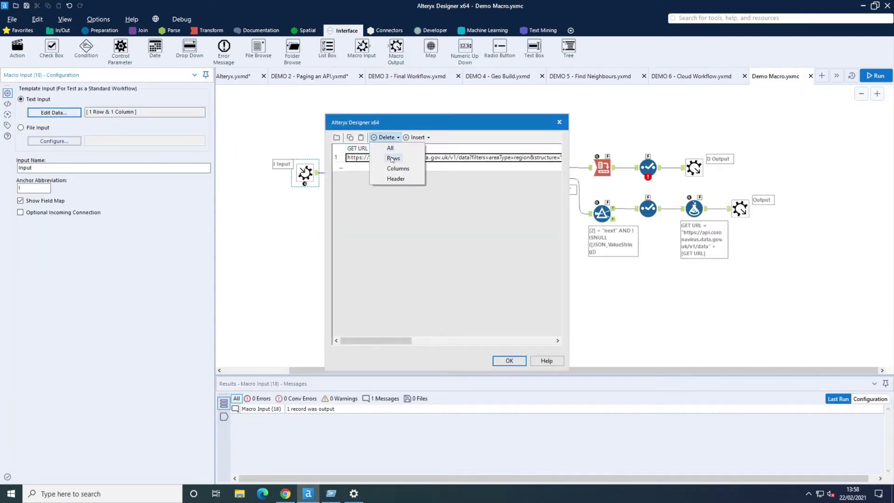
click(392, 158)
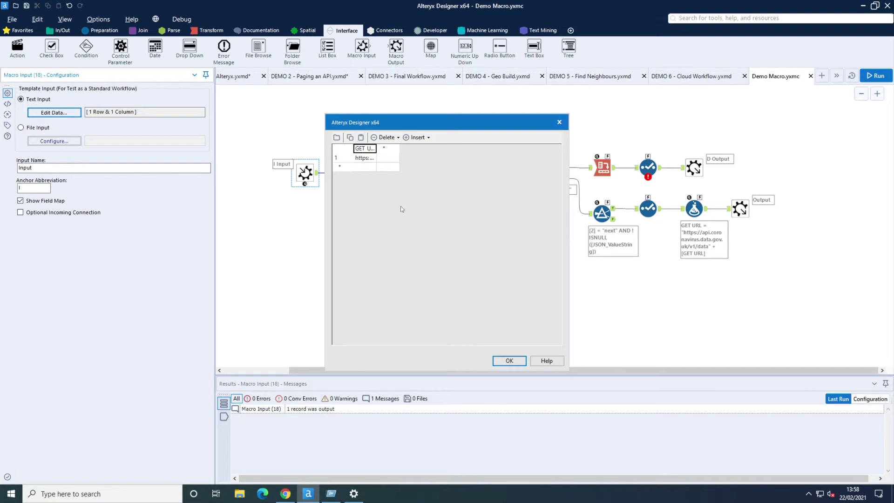
click(506, 362)
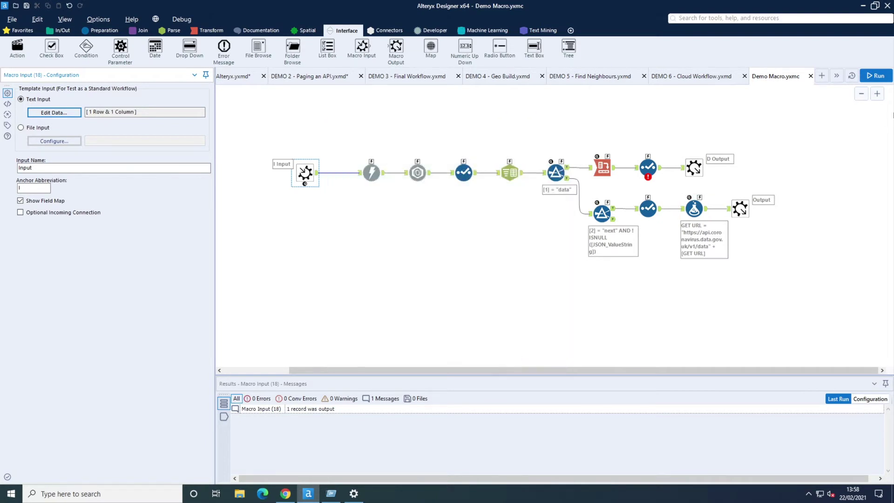
Step: Run the macro and read the 412 Invalid Query message in the JSON Parse output
click(876, 77)
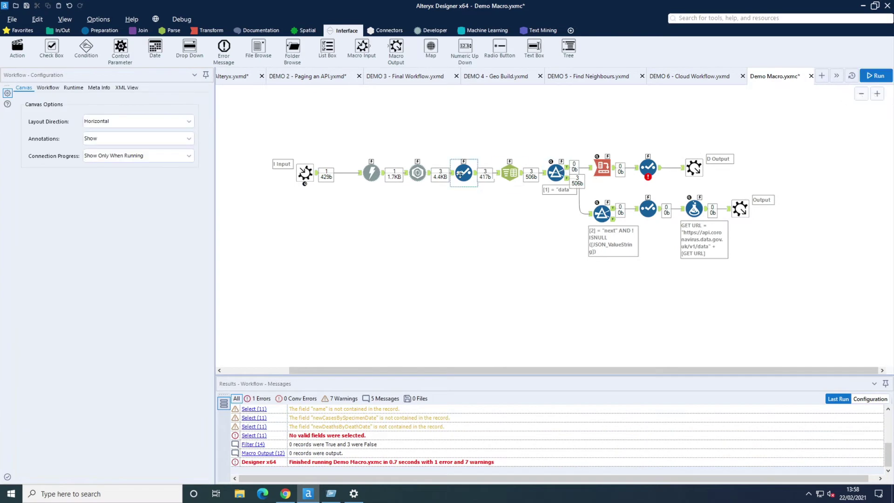
click(422, 175)
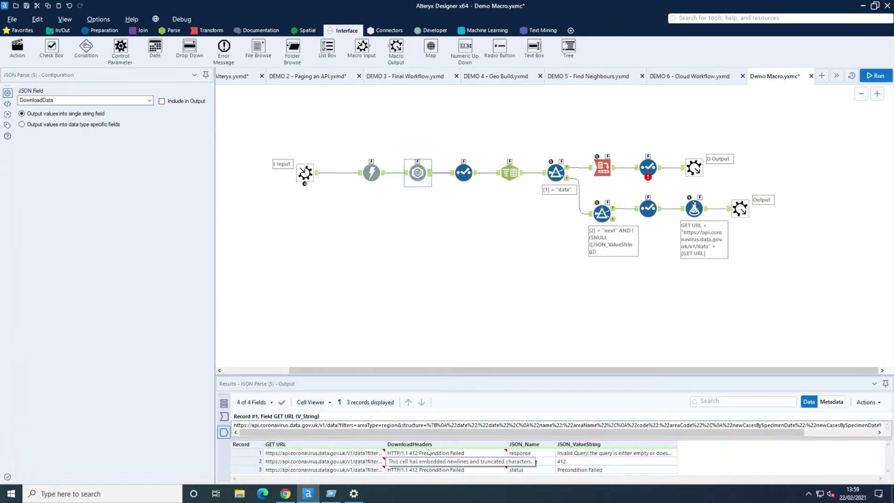
click(573, 455)
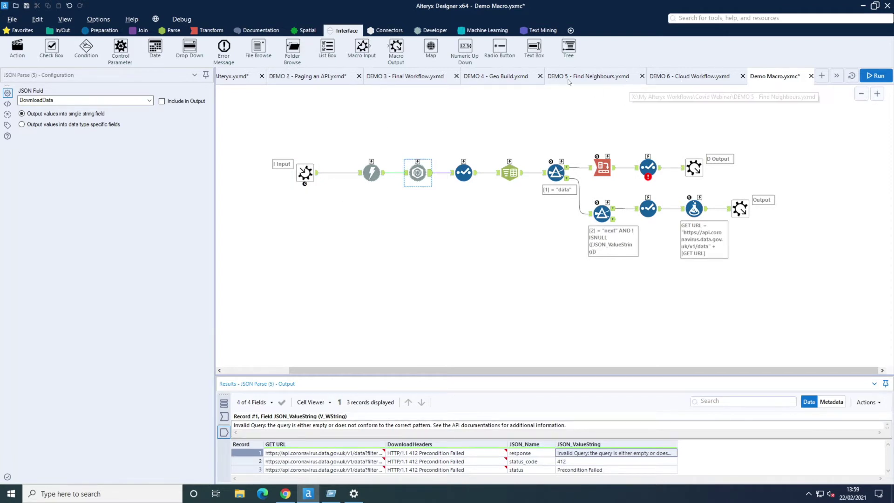
Step: Return to DEMO 2 and enlarge the Browse results to show the full GET URL
click(325, 77)
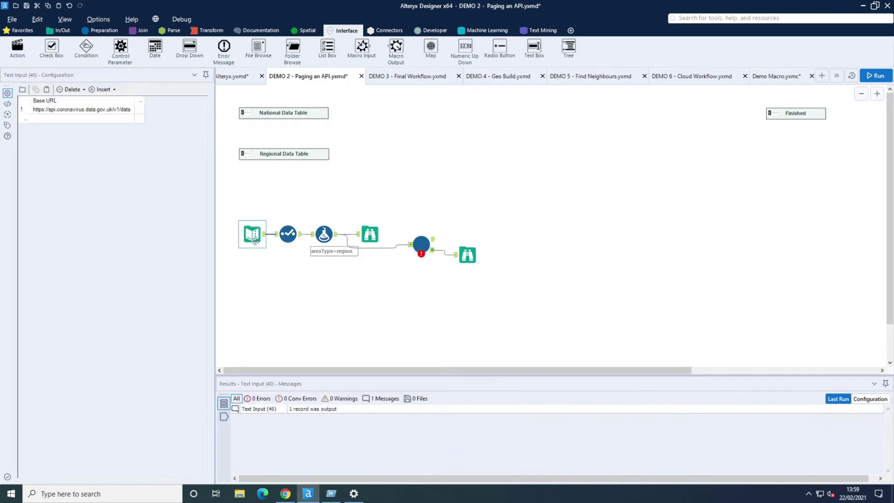
click(367, 242)
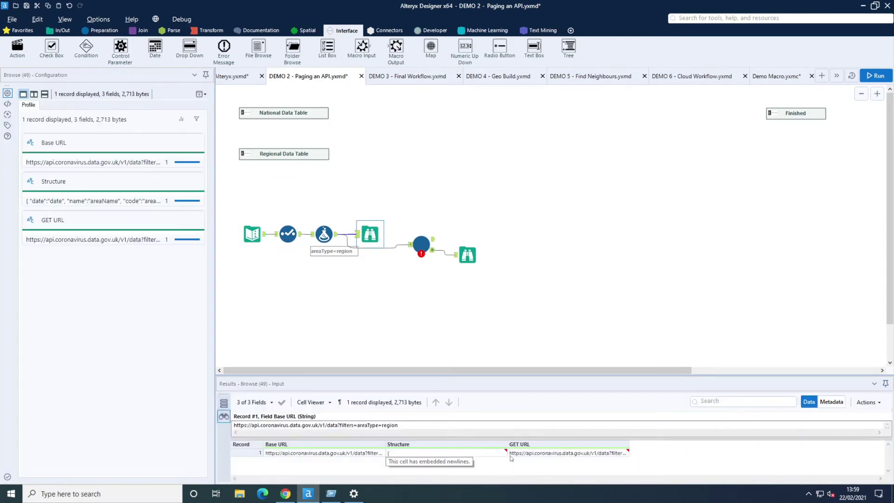
click(522, 453)
drag(436, 364, 435, 303)
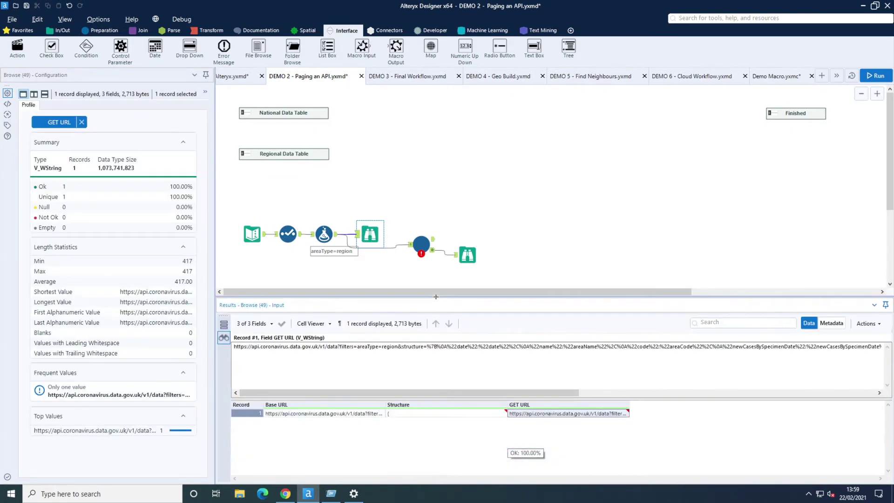
Step: Examine the URL's areaType=region, filters and structure parts, spotting the encoded %0A line breaks
click(350, 347)
drag(366, 347, 392, 347)
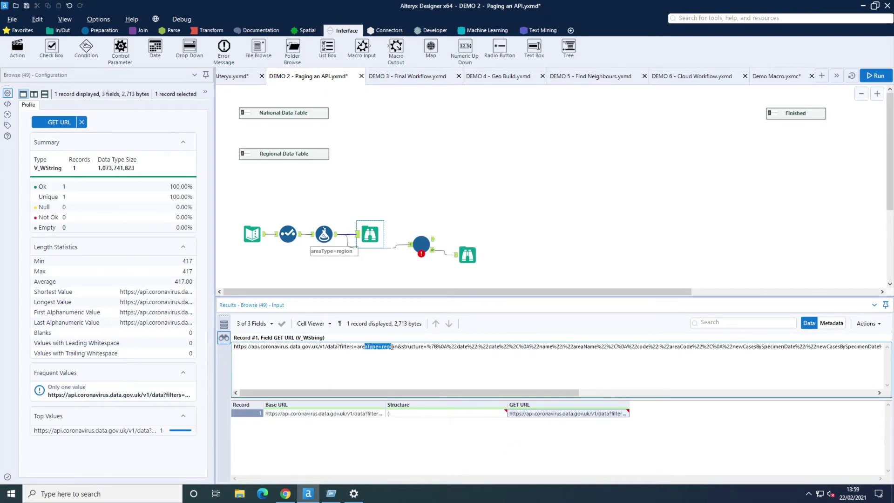
click(399, 347)
drag(431, 346, 471, 348)
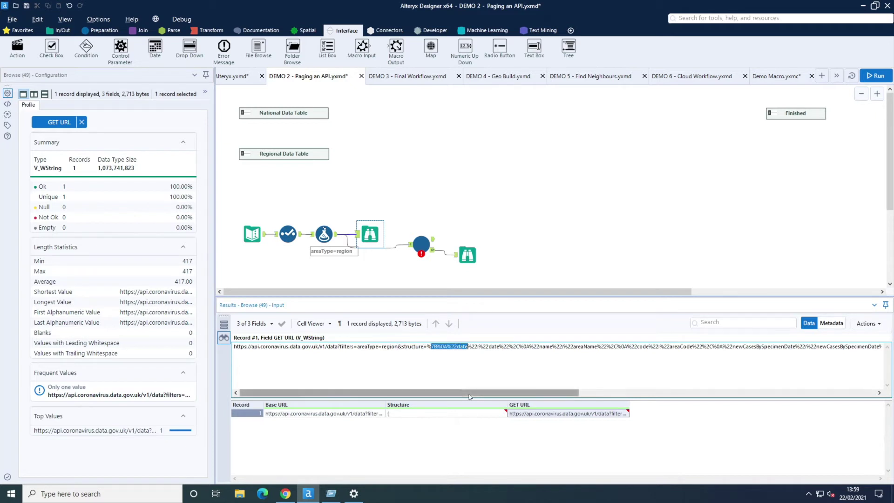
drag(466, 392, 851, 382)
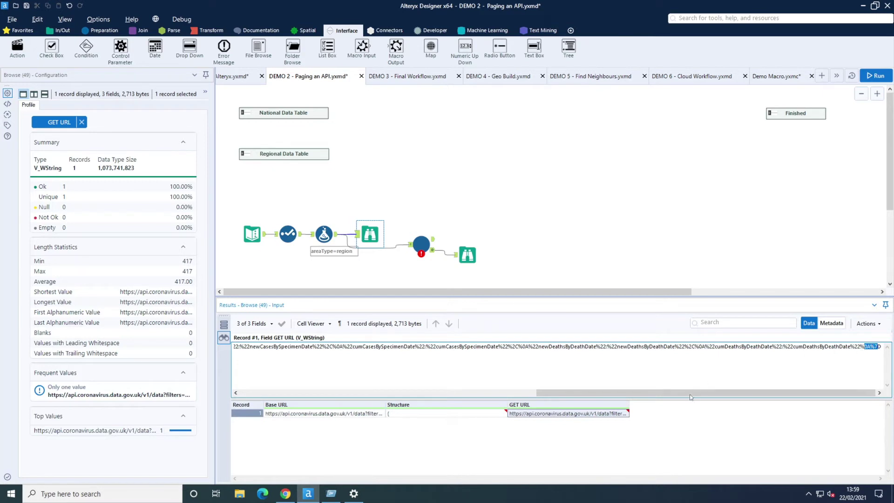
drag(691, 397, 354, 399)
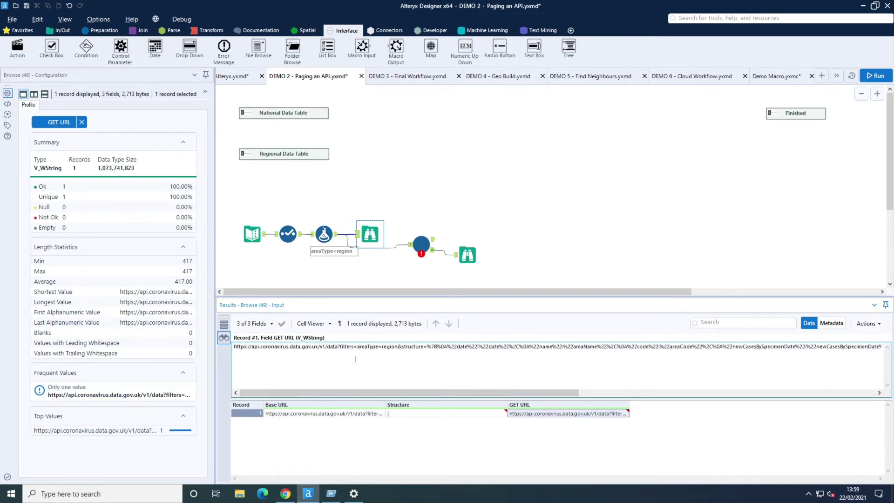
drag(347, 346, 376, 346)
click(320, 233)
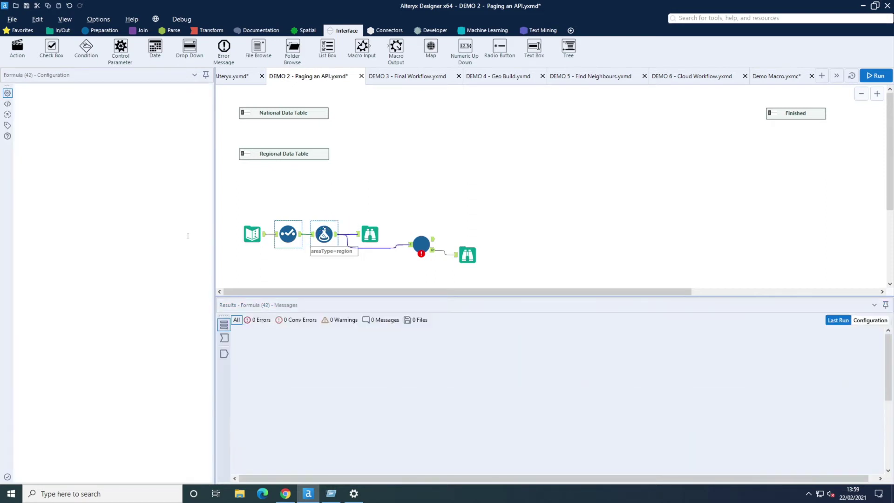
Step: Join the Structure formula's date, name, code, case and death field lines into one line, then rerun
click(34, 171)
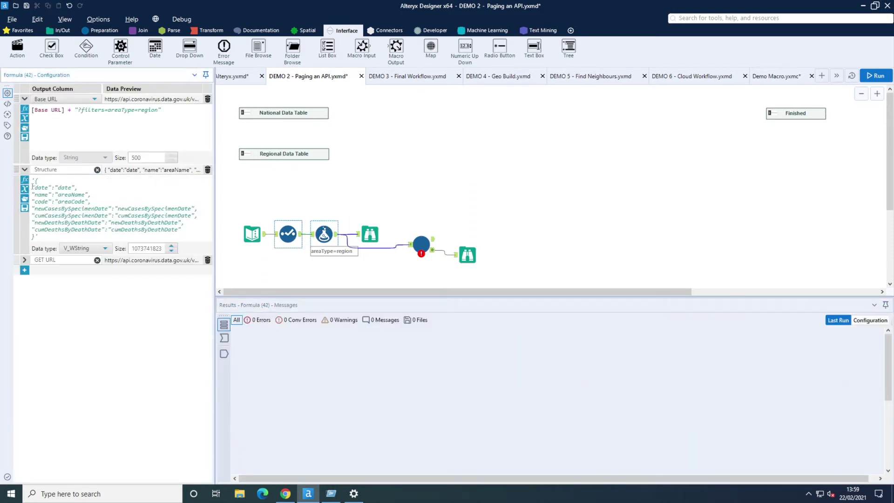
key(BackSpace)
key(BackSpace)
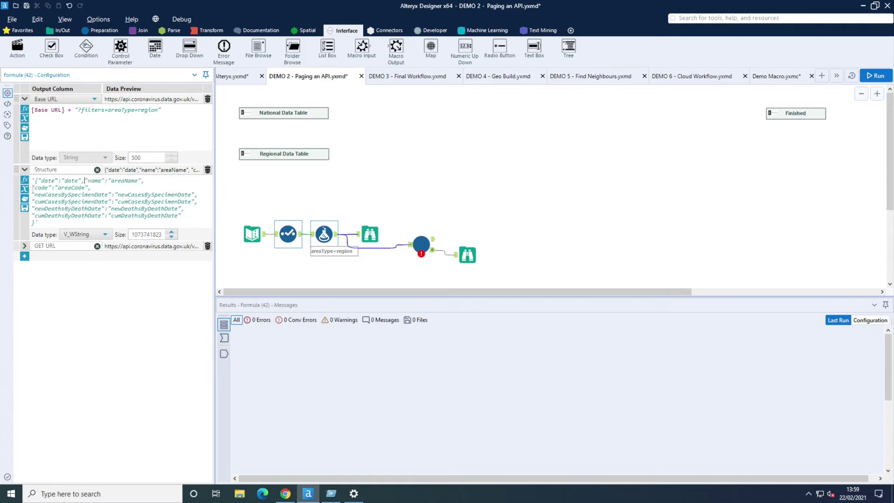
key(BackSpace)
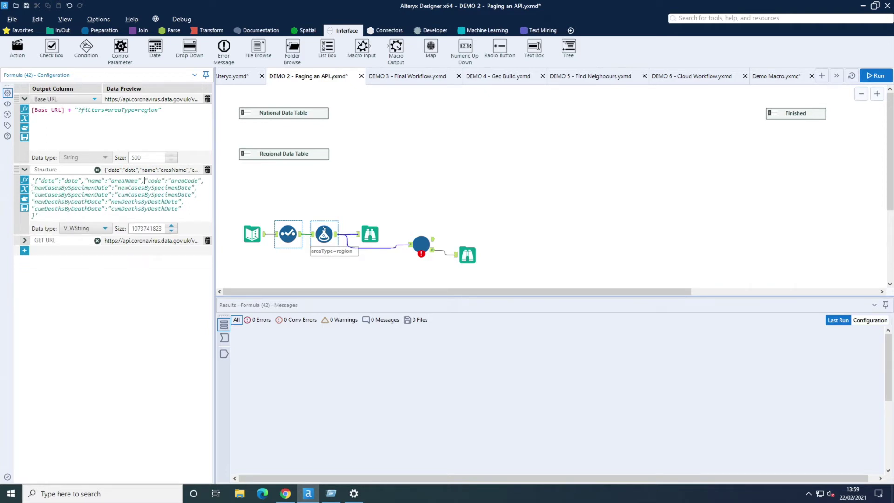
click(32, 188)
key(BackSpace)
click(32, 195)
key(BackSpace)
click(32, 201)
key(BackSpace)
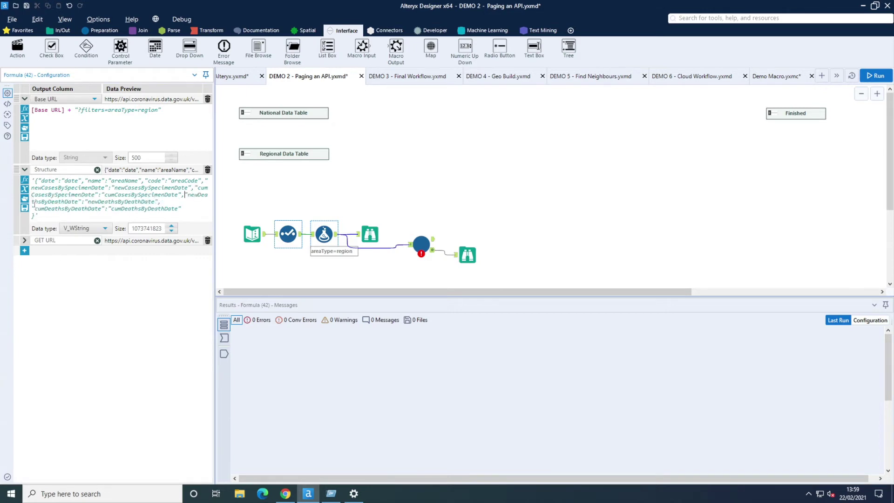
click(32, 209)
key(BackSpace)
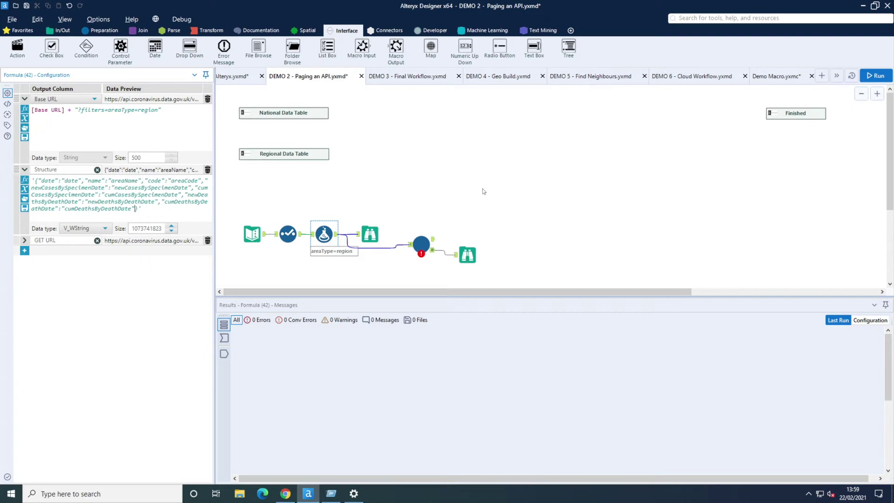
key(ctrl+r)
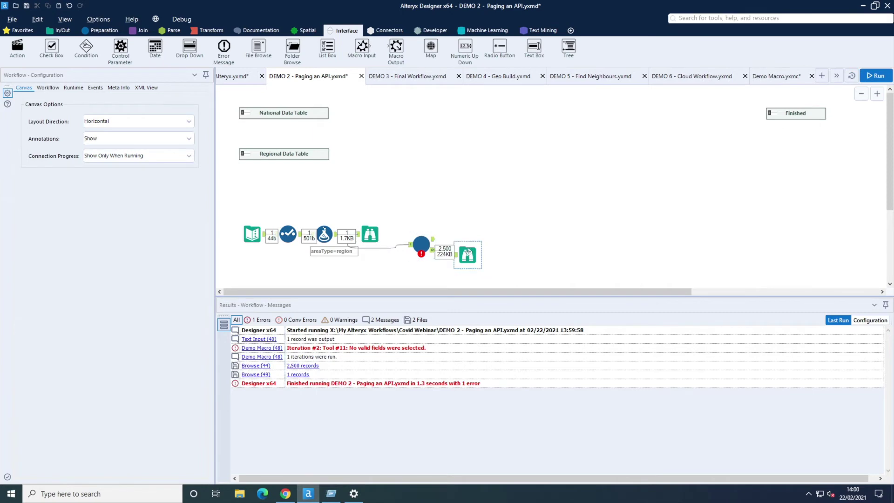
Step: Copy the Browse tool's GET URL record with its headers to the clipboard
click(371, 235)
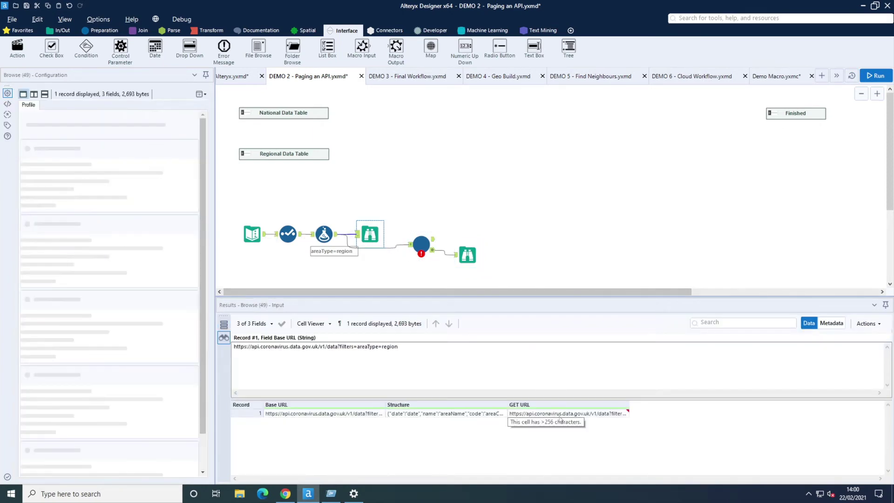
click(560, 414)
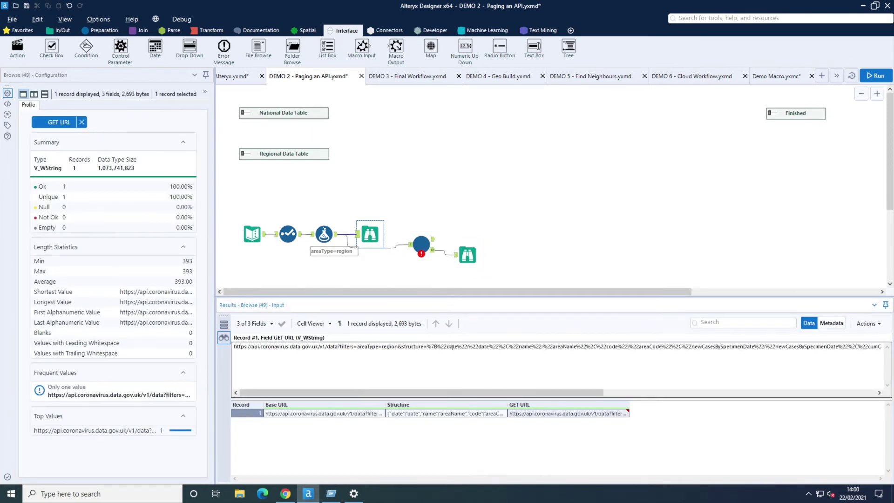
click(867, 323)
mouse_move(836, 346)
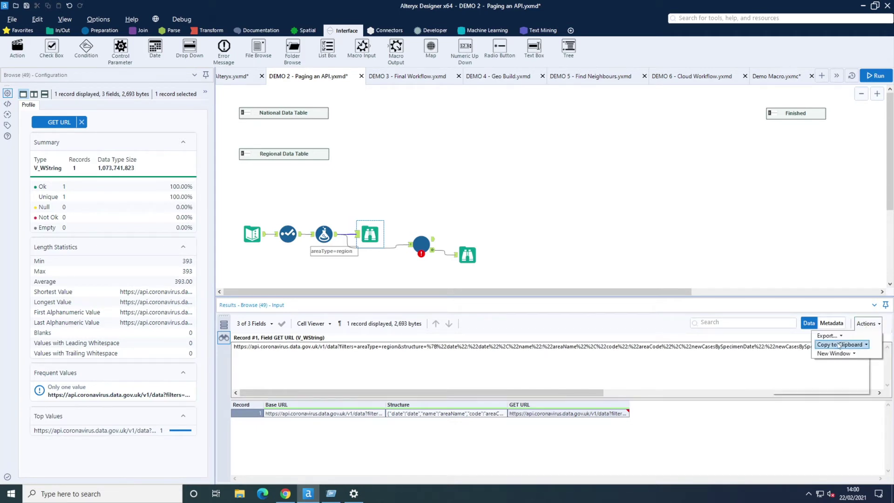
click(810, 378)
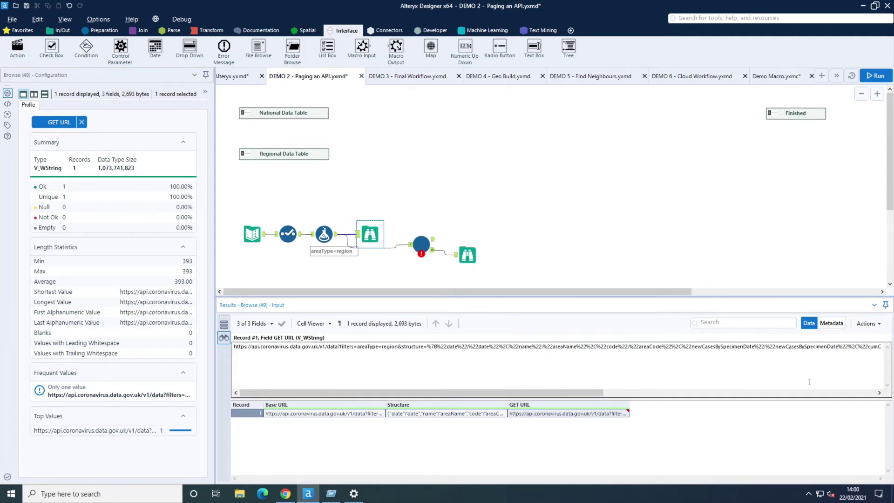
Step: In Demo Macro, clear all Macro Input template data and paste in the copied record
click(774, 76)
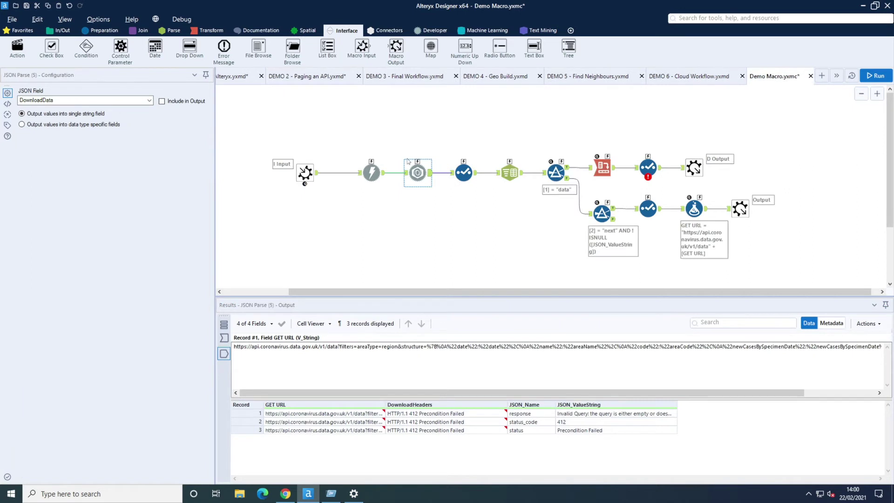
click(305, 173)
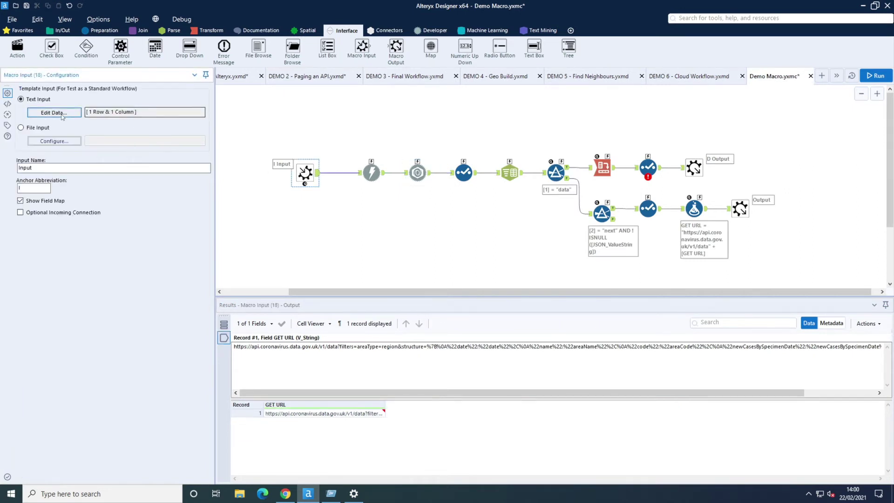
click(54, 113)
click(395, 137)
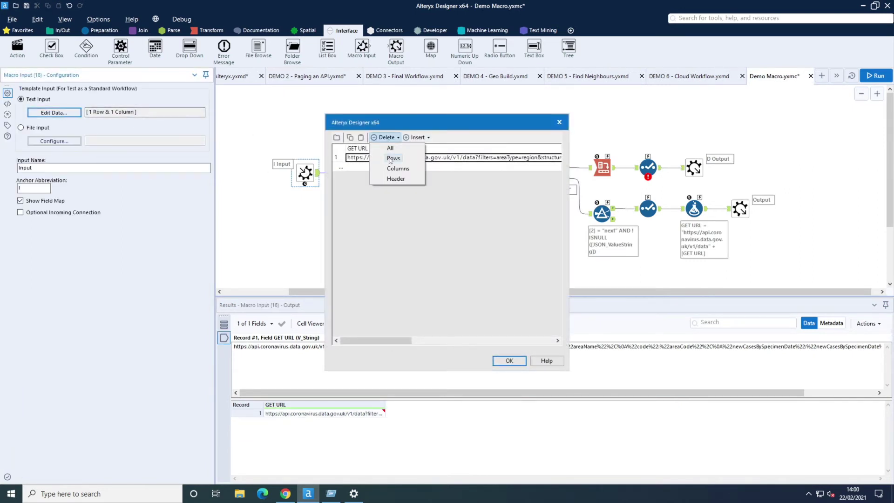
click(391, 154)
click(365, 149)
key(ctrl+v)
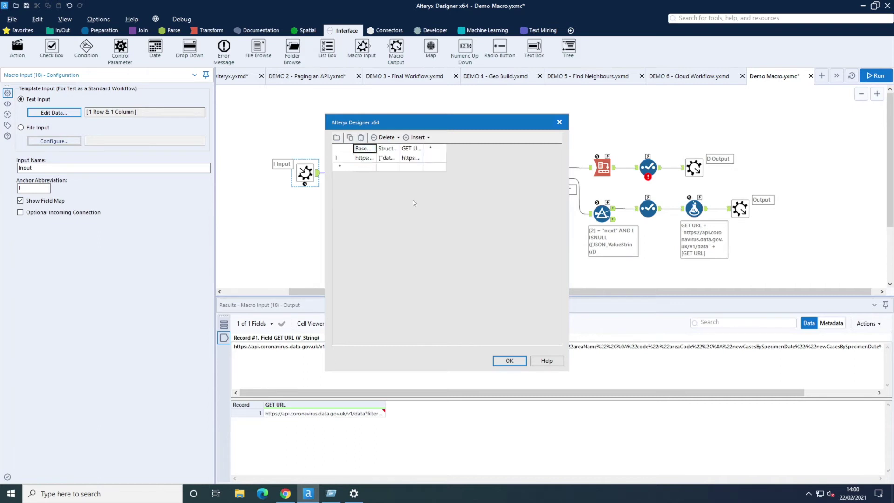
Step: Widen the GET URL column, confirm the template, and rerun the macro for a 200 OK download
click(412, 148)
drag(423, 148, 460, 148)
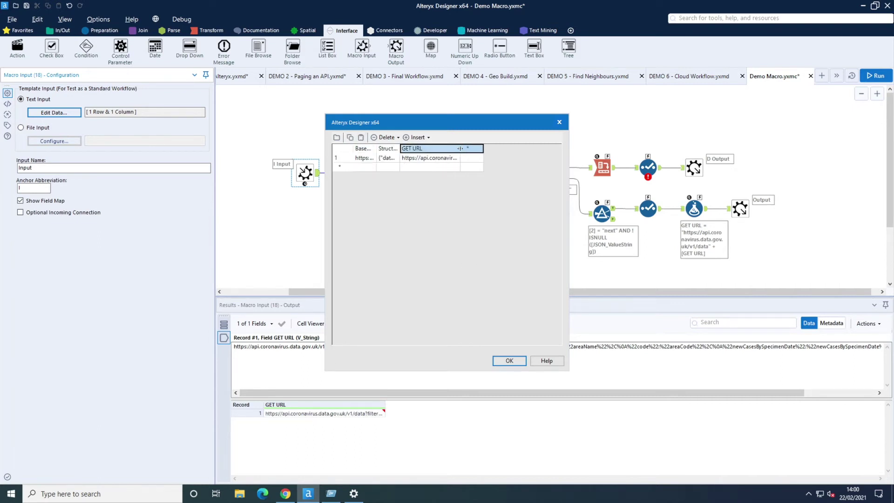
click(510, 361)
click(372, 179)
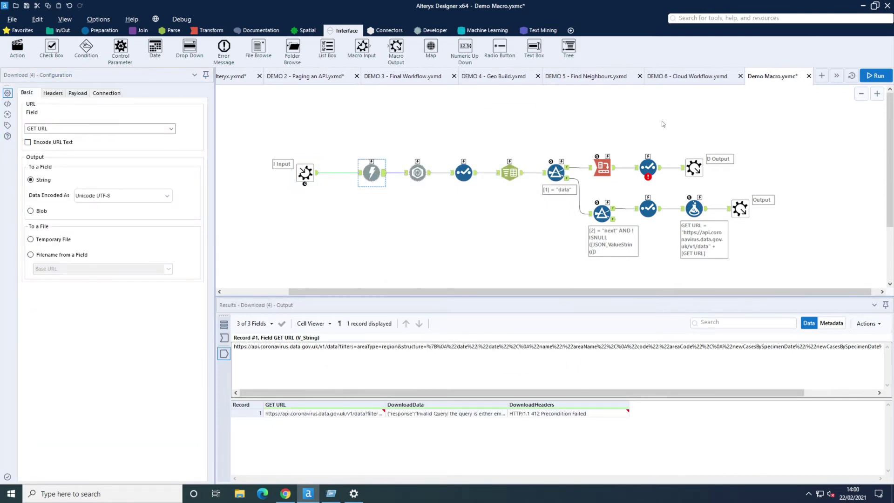
click(878, 76)
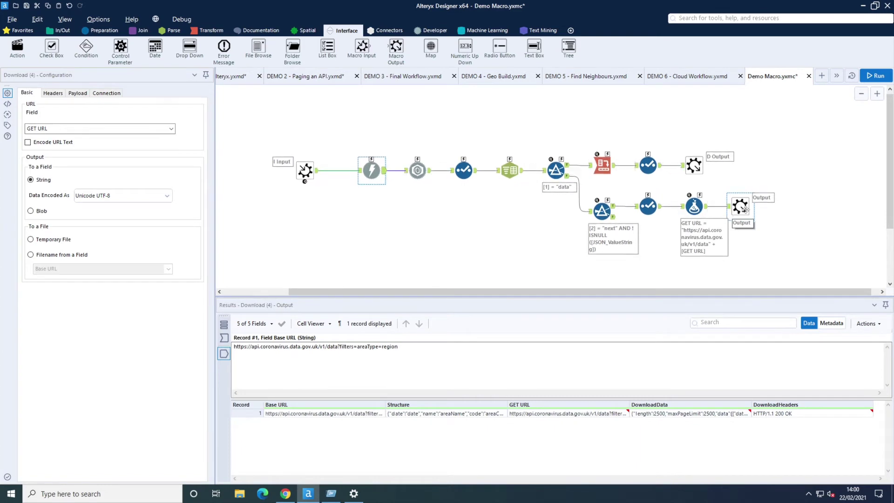
Step: Add a Browse step after the Formula, rerun the macro and view the Browse output
click(694, 207)
right_click(695, 208)
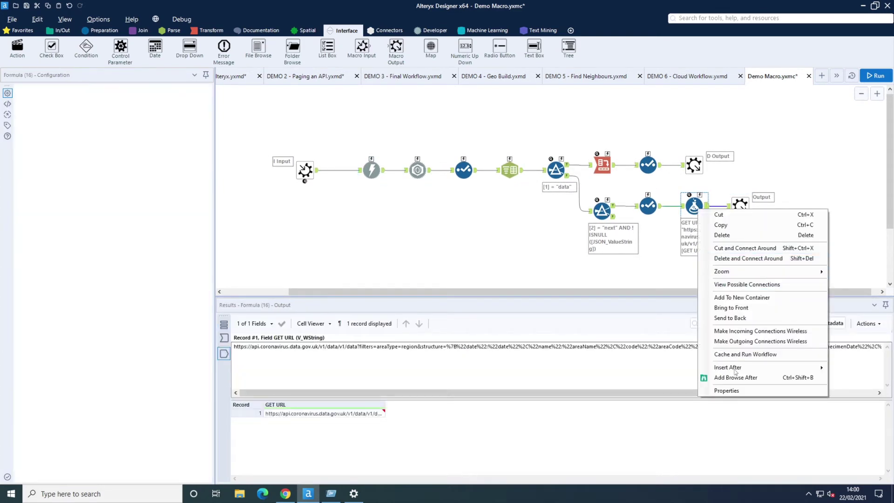
click(728, 373)
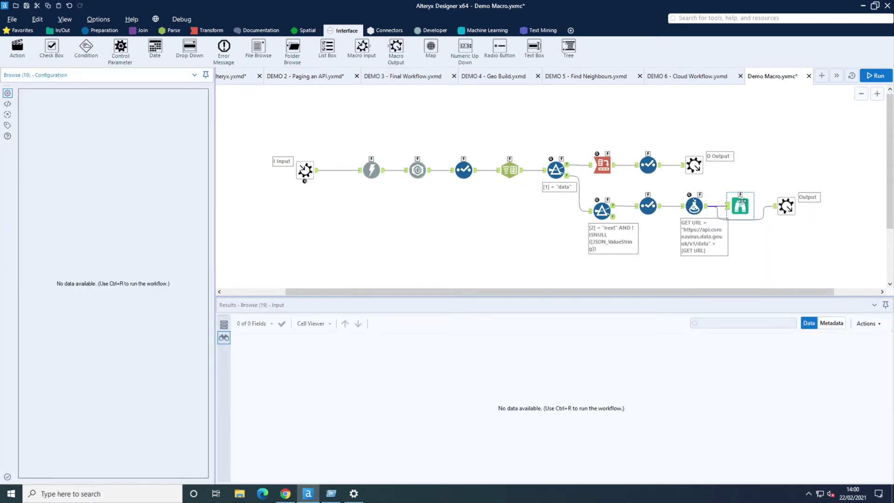
click(745, 193)
click(876, 75)
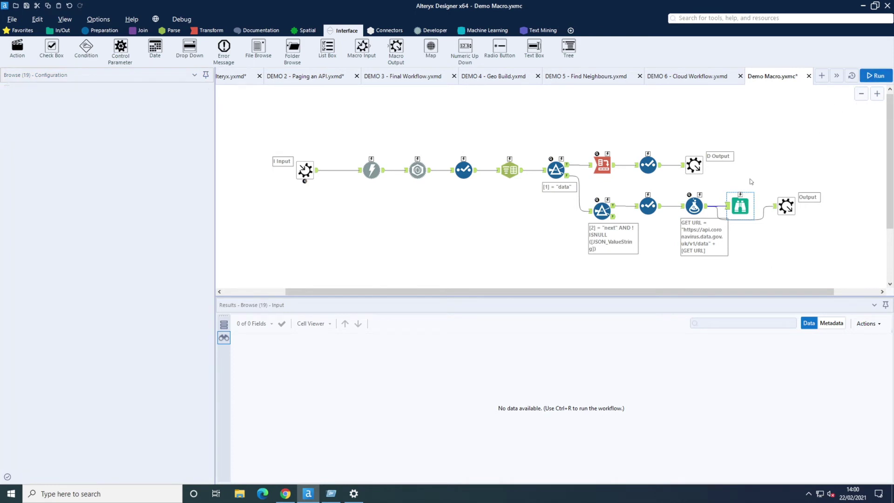
click(740, 205)
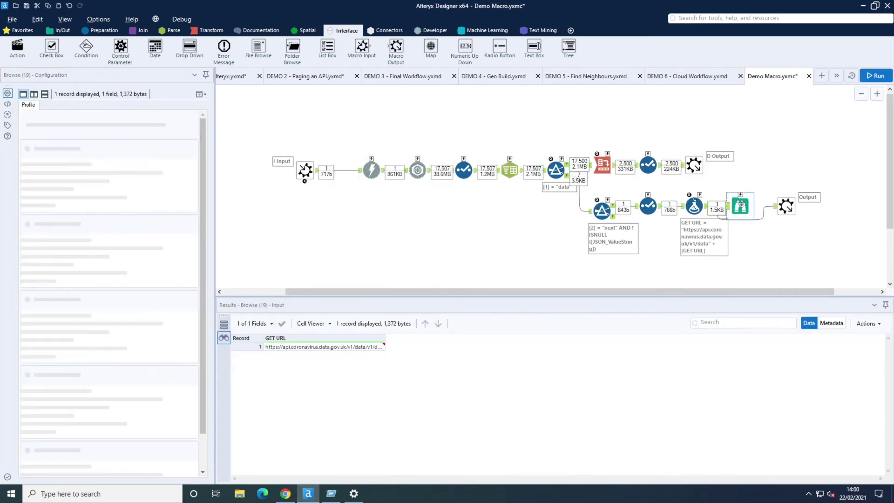
Step: Copy record 1's GET URL cell with its header to the clipboard
click(298, 348)
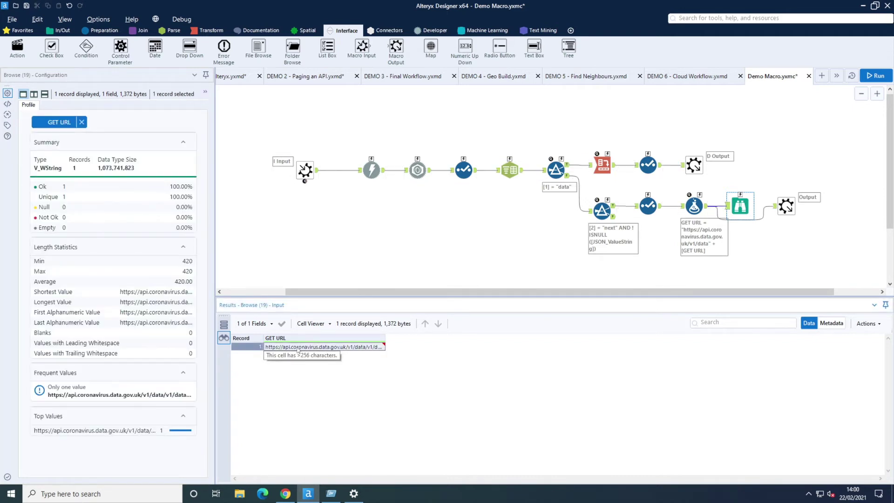
click(867, 323)
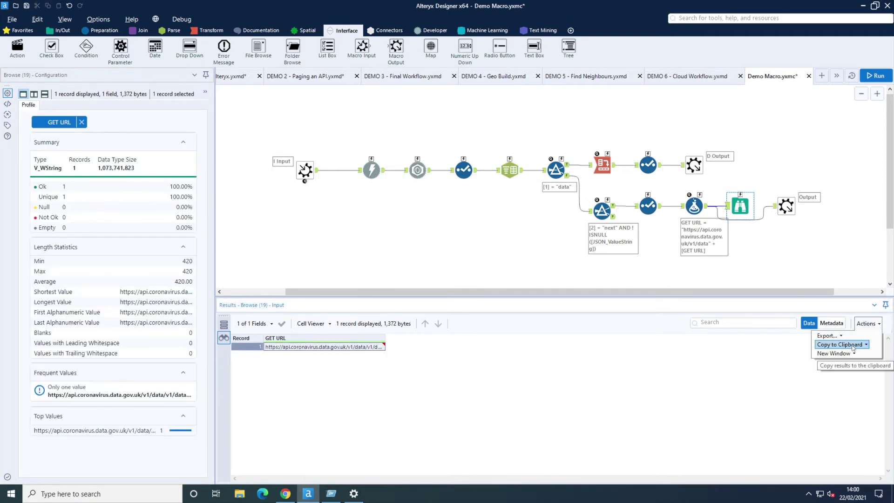
mouse_move(853, 349)
click(818, 381)
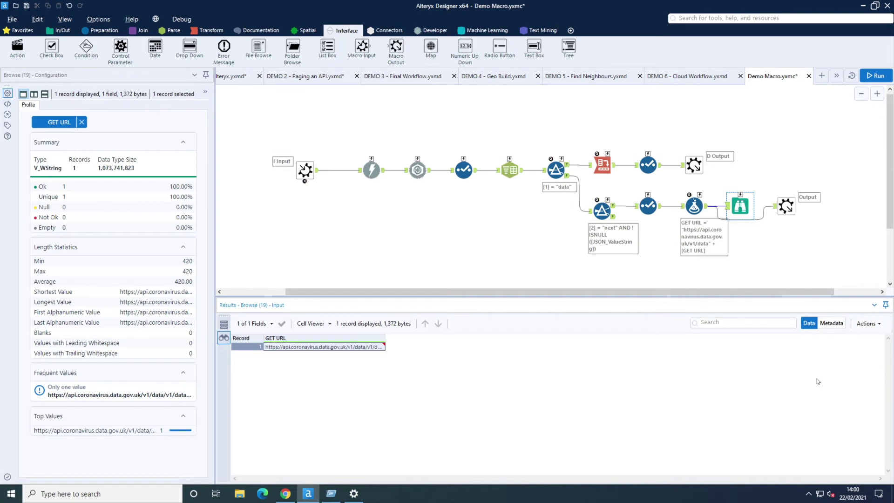
Step: Replace all of the Macro Input's template data with the pasted GET URL
click(305, 170)
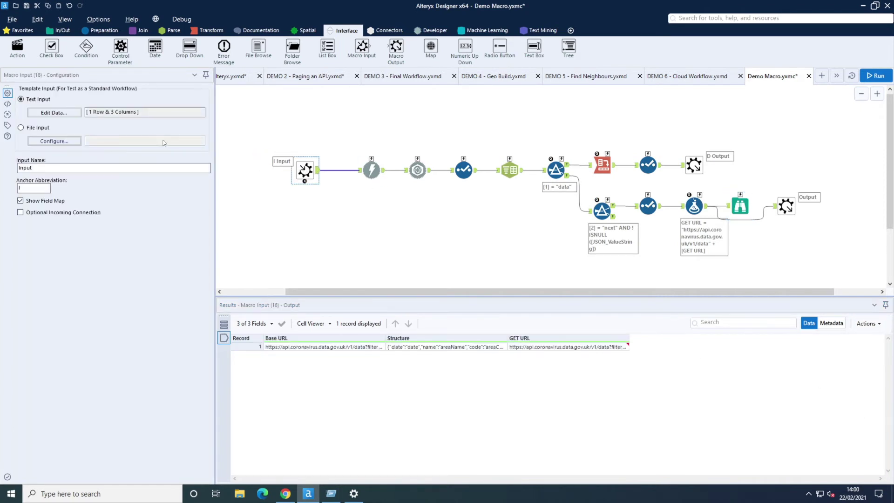
click(62, 113)
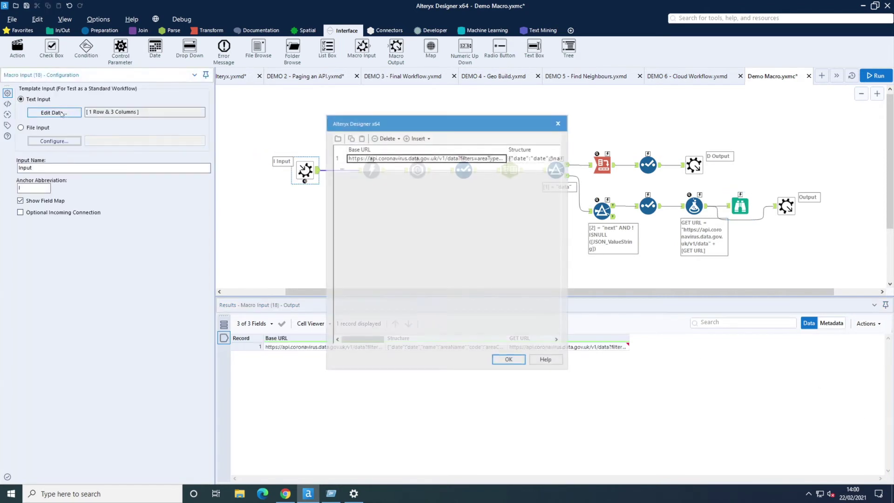
click(386, 138)
click(390, 148)
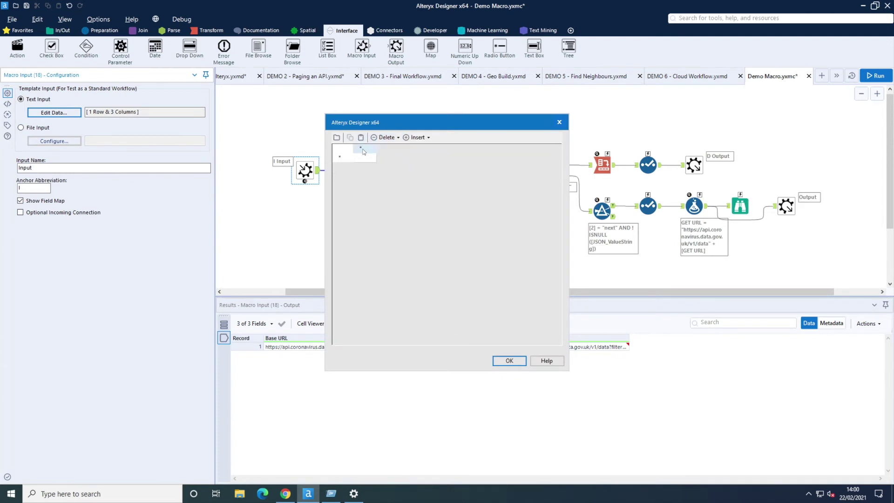
click(361, 137)
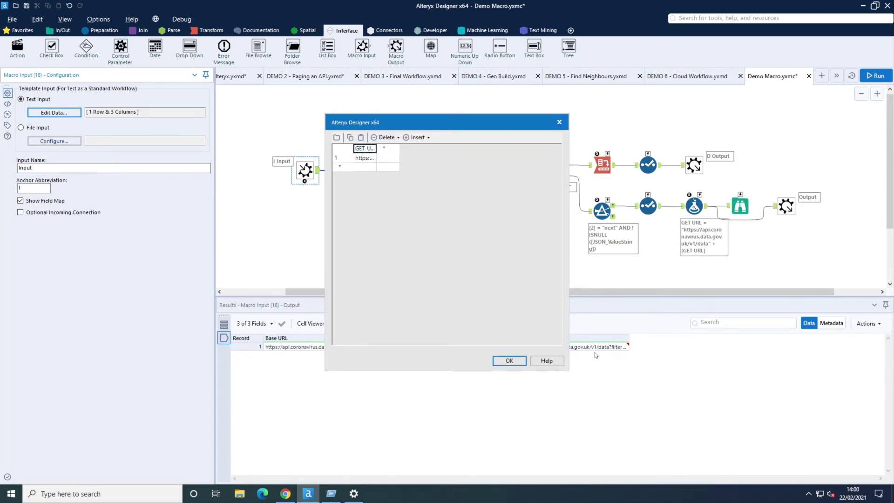
Step: Confirm the single-URL template, rerun, and inspect JSON Parse, Download and Macro Input outputs showing 404 Not Found
click(510, 361)
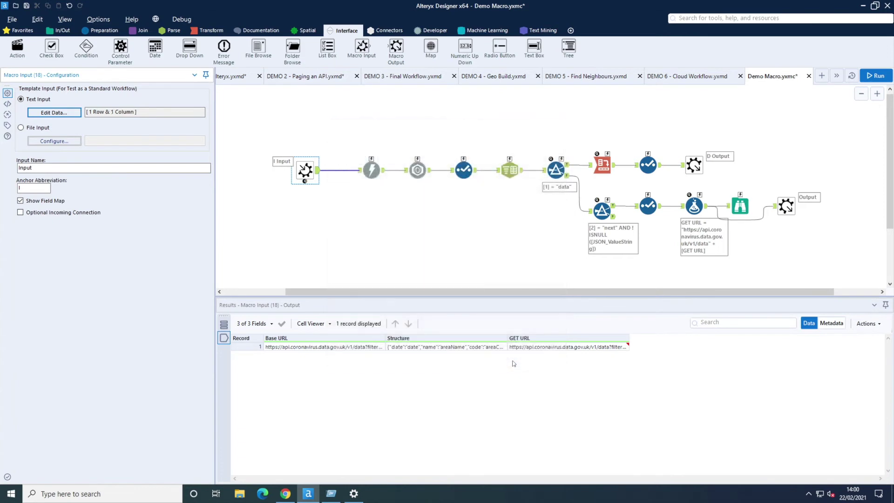
click(876, 76)
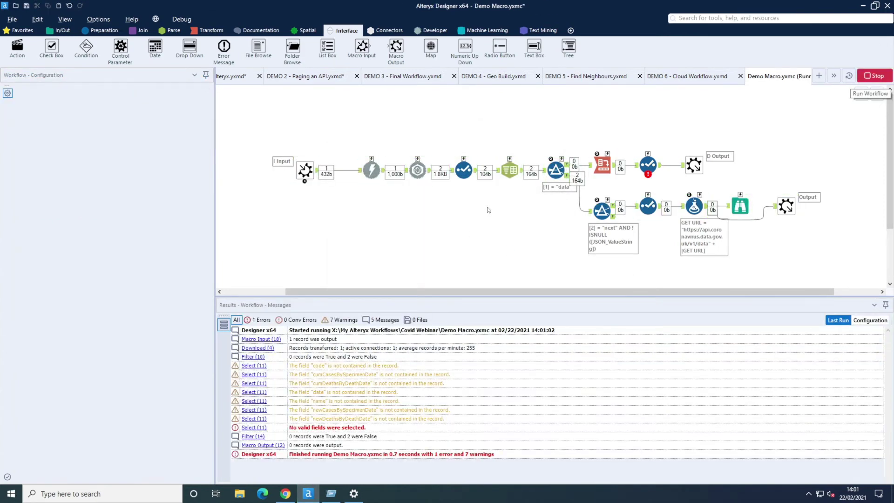
click(417, 170)
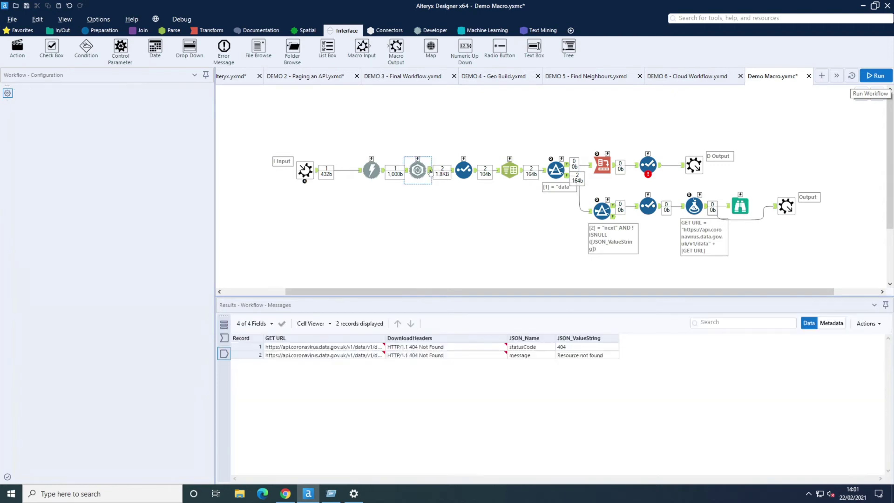
click(378, 176)
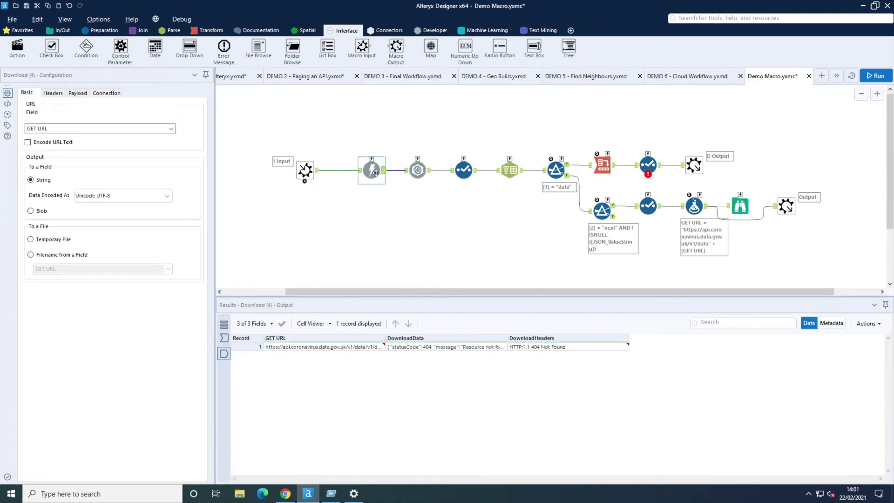
click(305, 170)
double_click(385, 340)
click(357, 349)
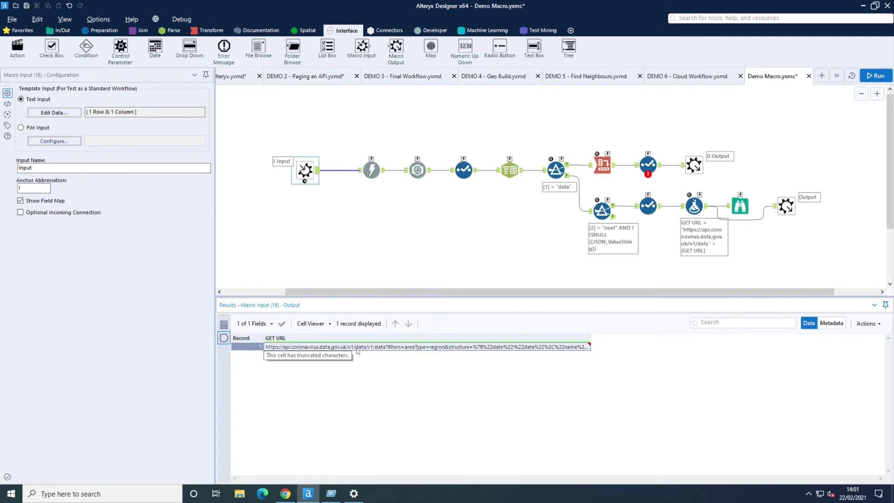
right_click(360, 350)
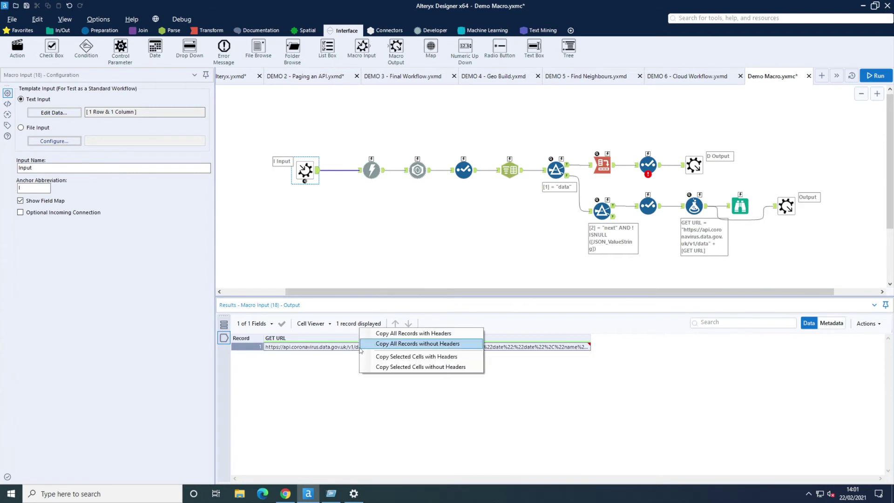
click(349, 349)
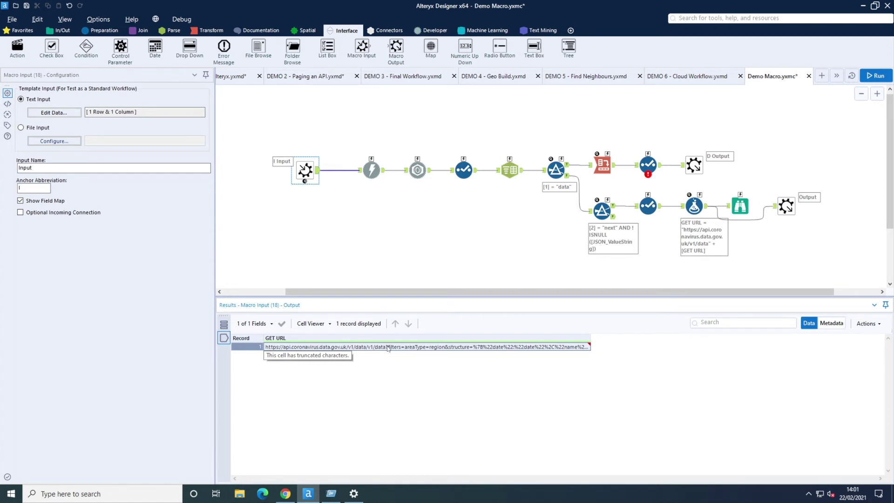
Step: Delete /v1/data from the Formula's base URL so it ends at gov.uk, then rerun the macro
click(740, 205)
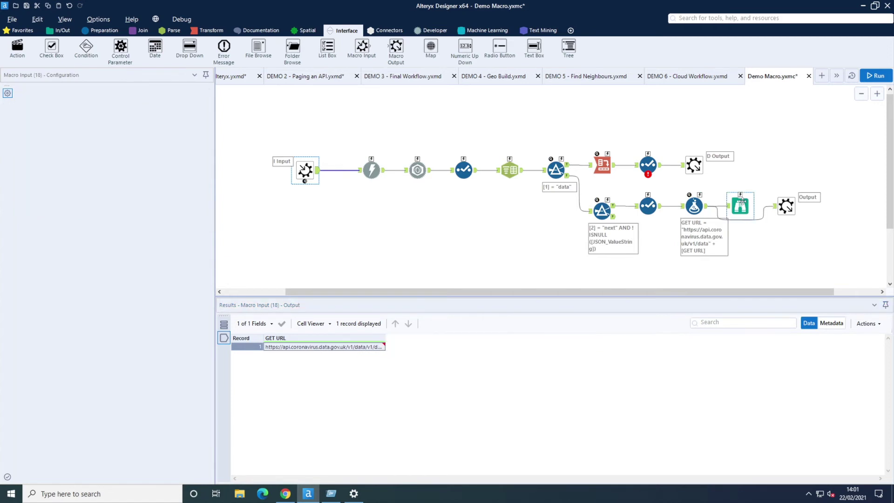
click(601, 211)
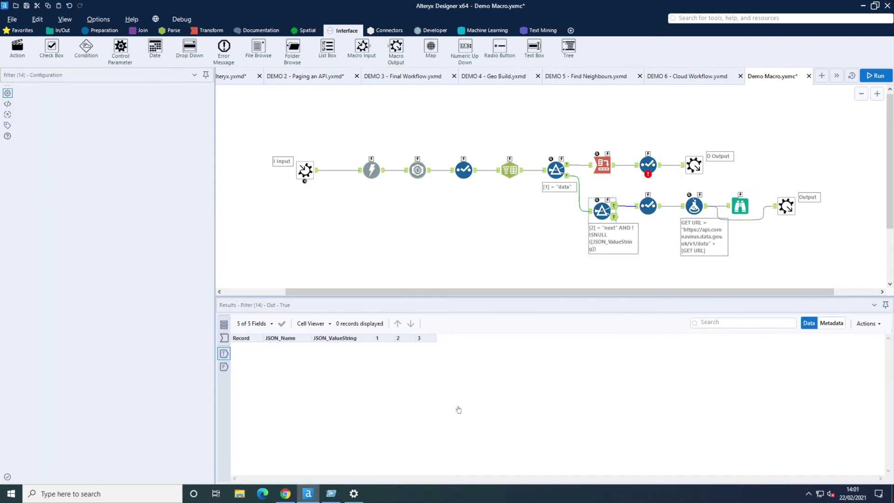
click(694, 205)
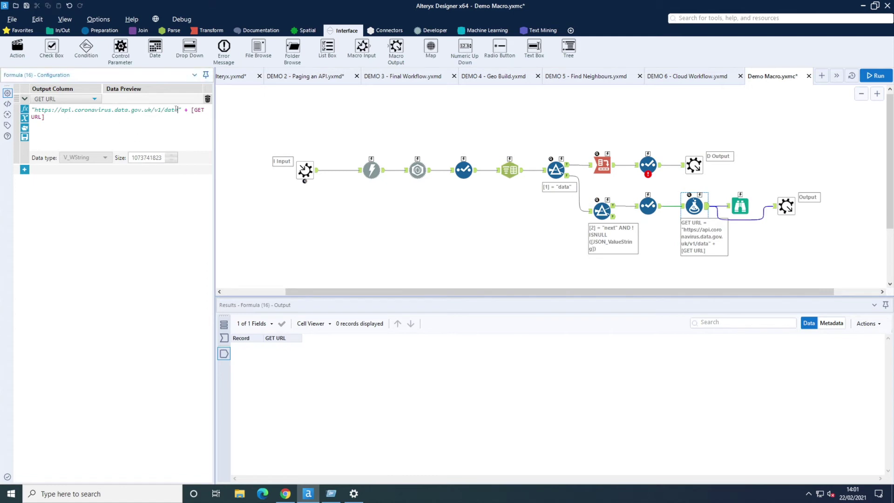
drag(177, 109, 155, 109)
key(BackSpace)
key(BackSpace)
click(366, 221)
key(ctrl+r)
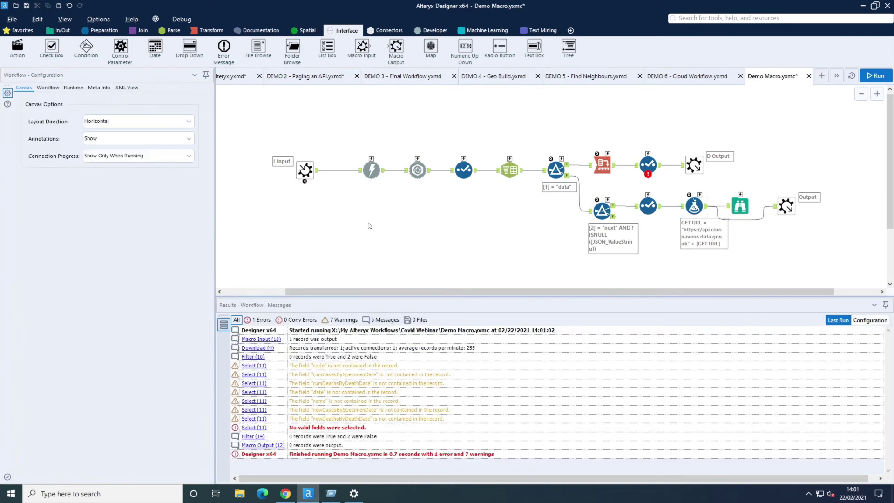
click(875, 75)
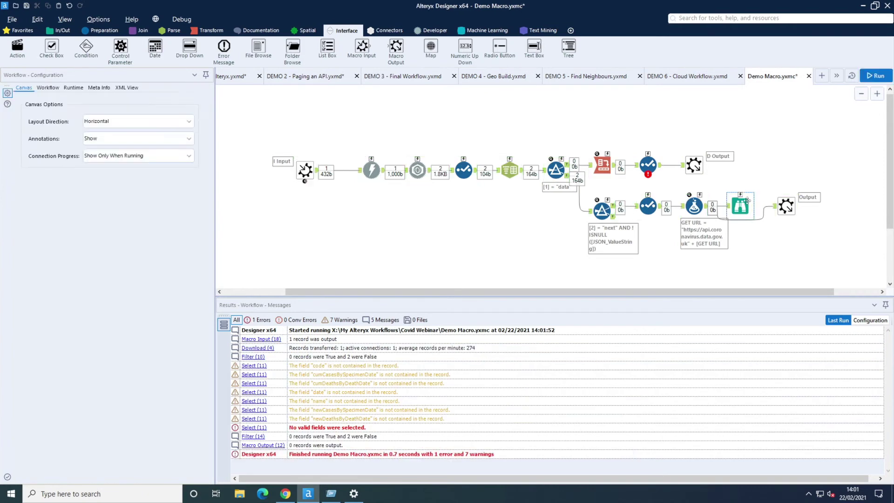
Step: Check the Browse (0 GET URL records) and Formula outputs, then save Demo Macro.yxmc
click(733, 211)
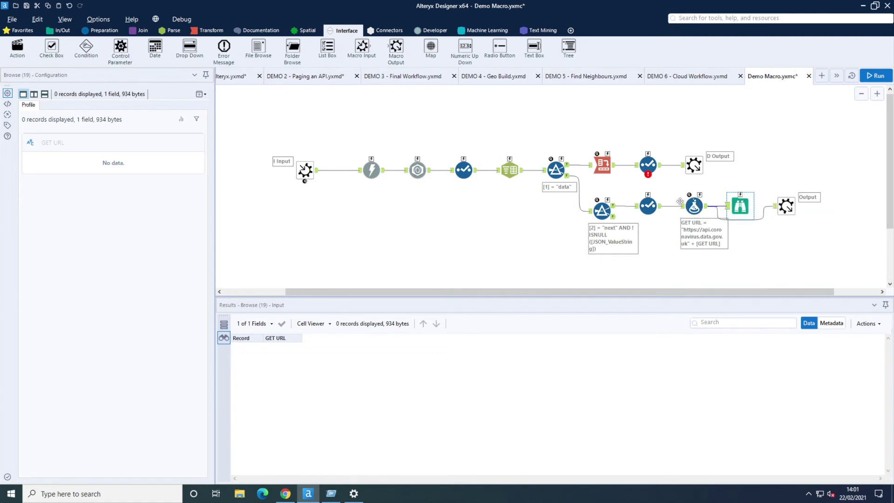
ctrl+click(694, 206)
click(694, 205)
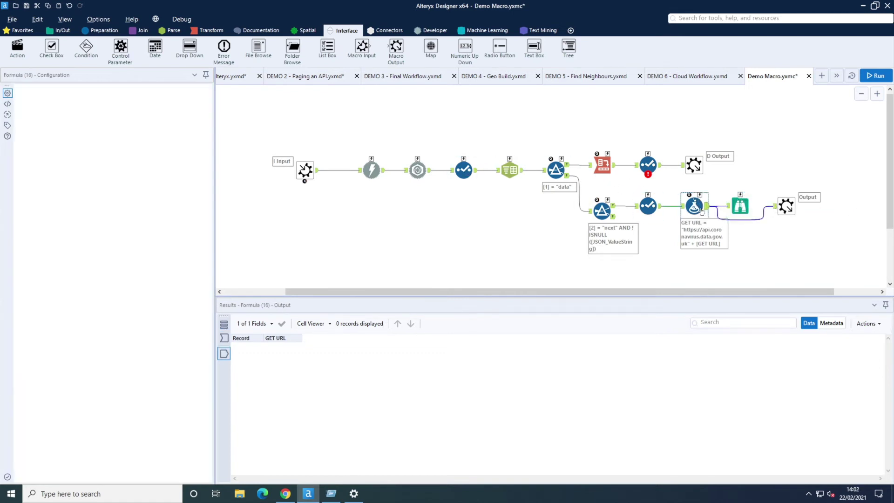
click(686, 122)
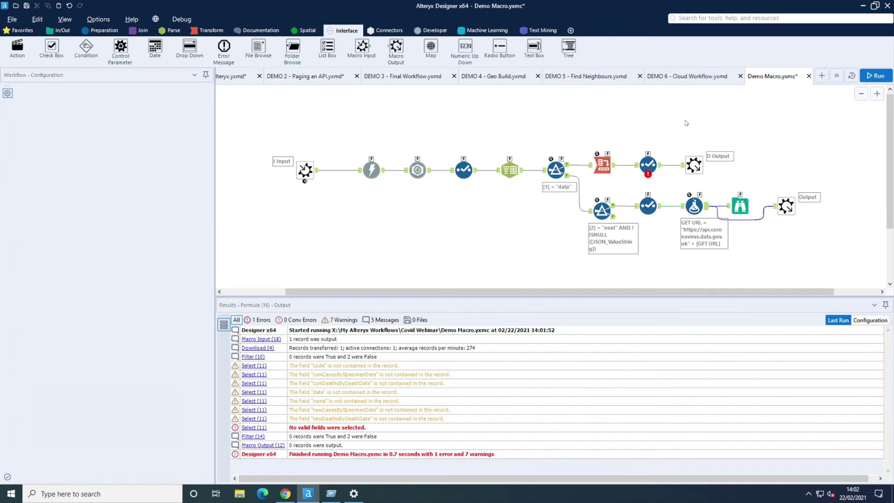
key(ctrl+s)
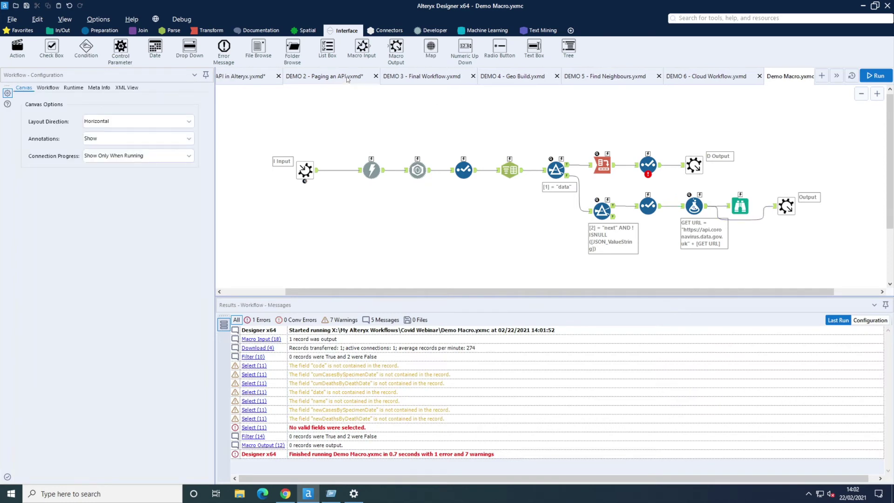
Step: Accept the macro refresh in DEMO 2, run it, check the 3,317 records across 7 fields, then return to Demo Macro
click(348, 79)
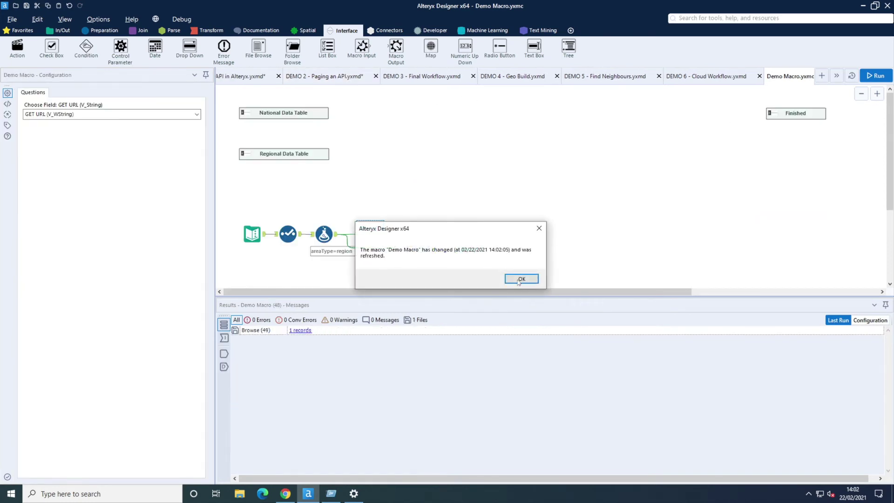
click(520, 279)
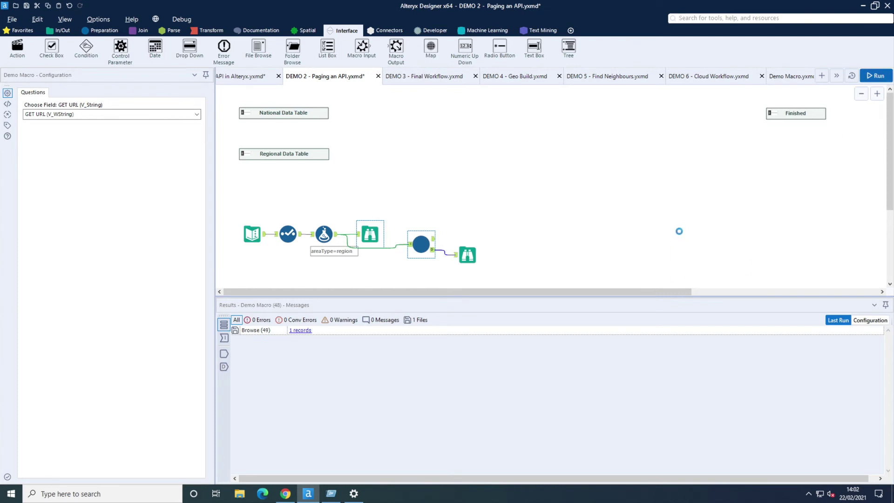
key(ctrl+r)
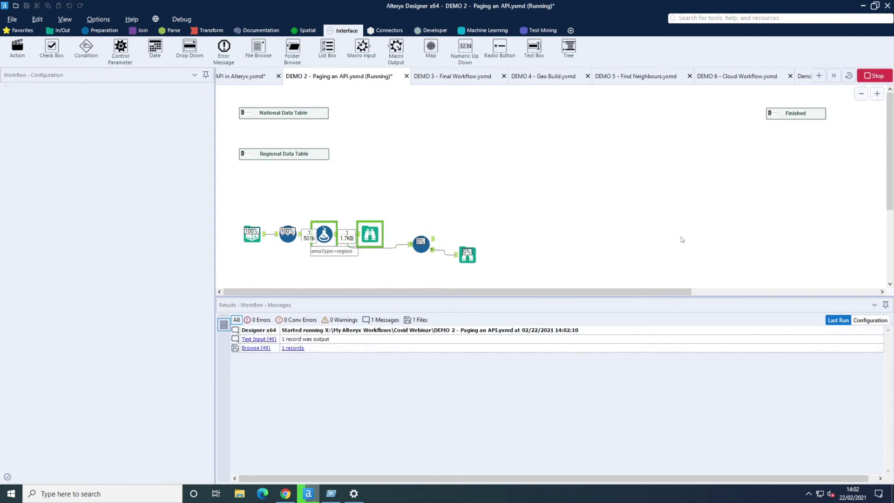
click(451, 253)
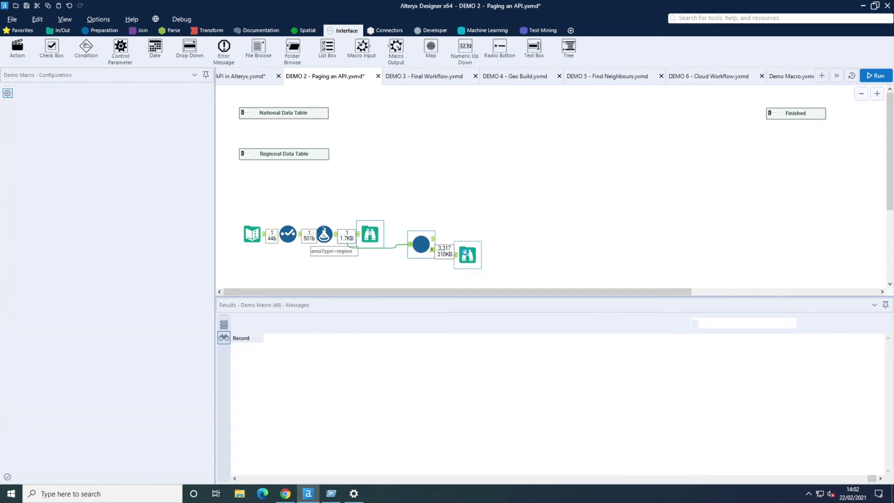
click(442, 258)
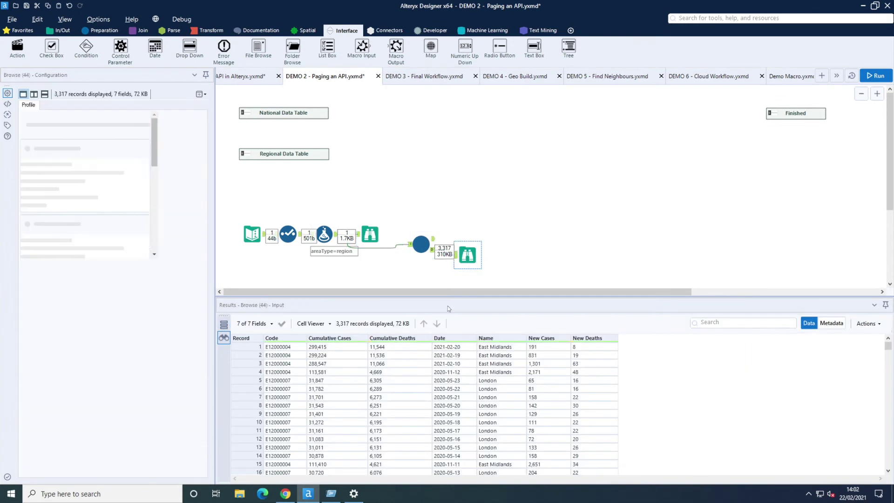
click(444, 254)
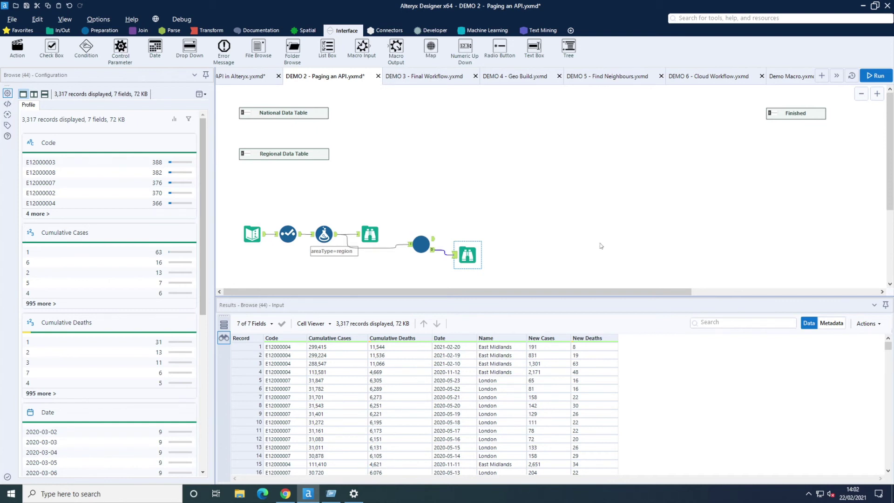
click(781, 76)
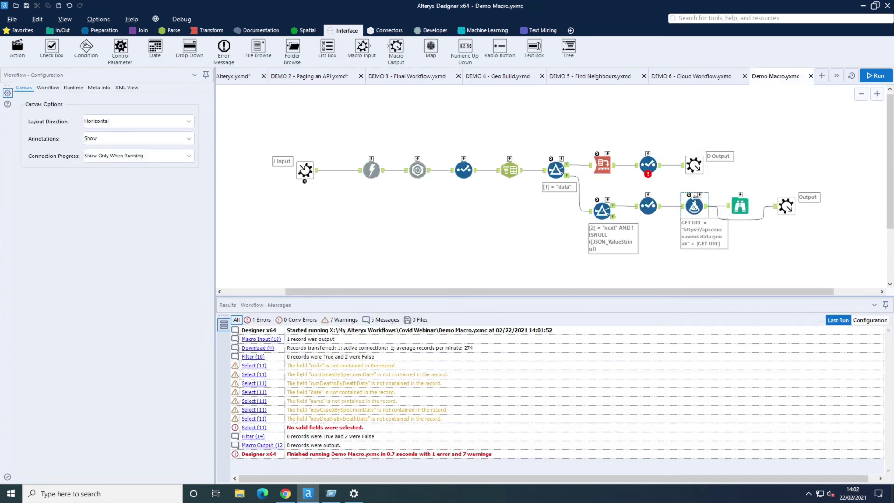
click(694, 201)
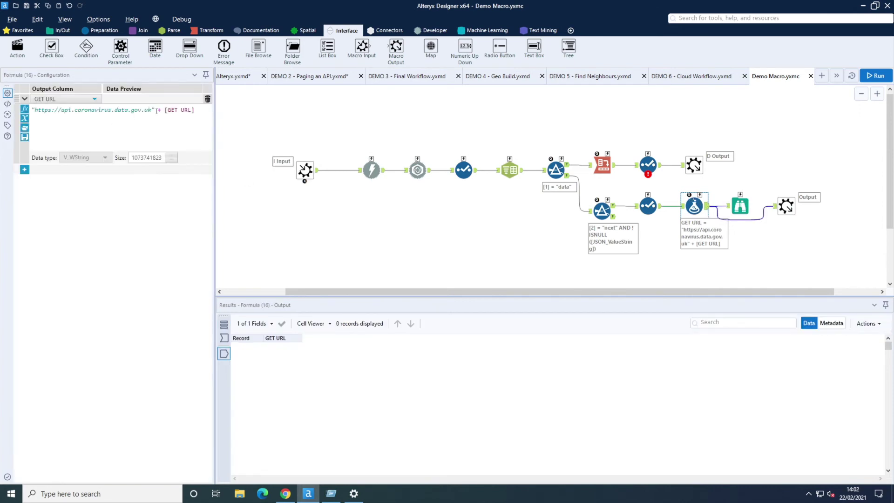
click(153, 110)
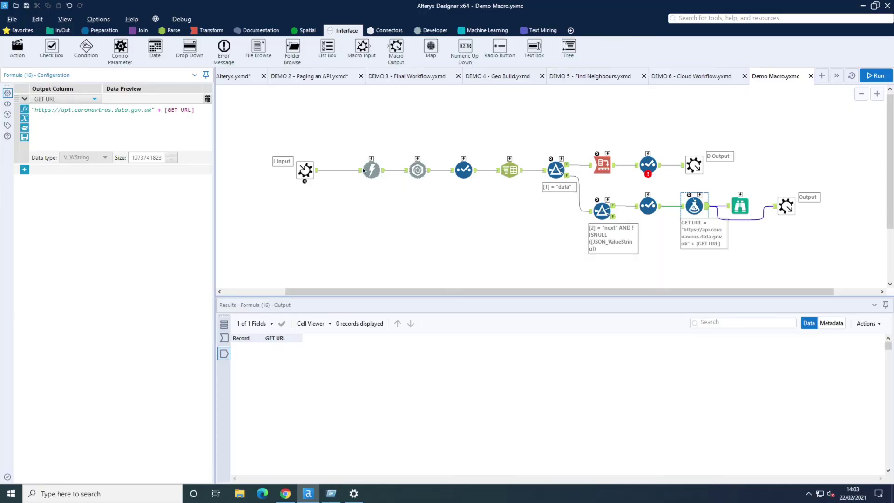
click(305, 171)
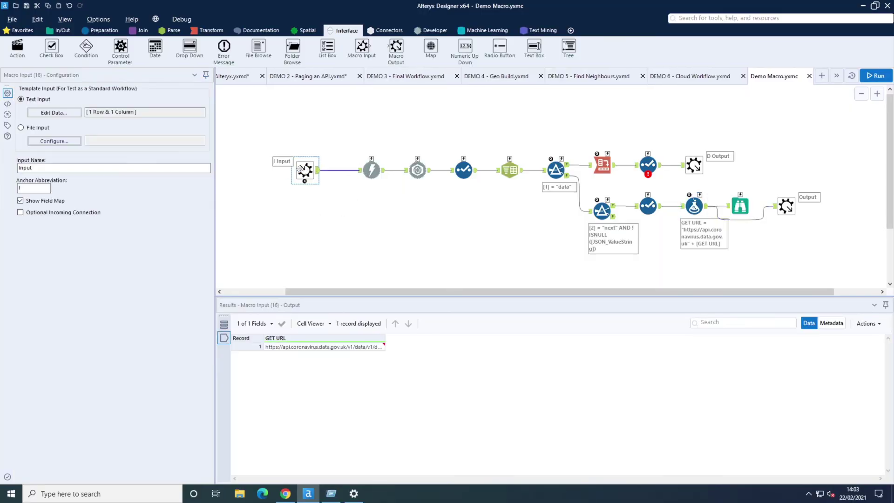
Step: Shift the Macro Input left and insert a Message tool on its outgoing connection
drag(305, 170, 283, 168)
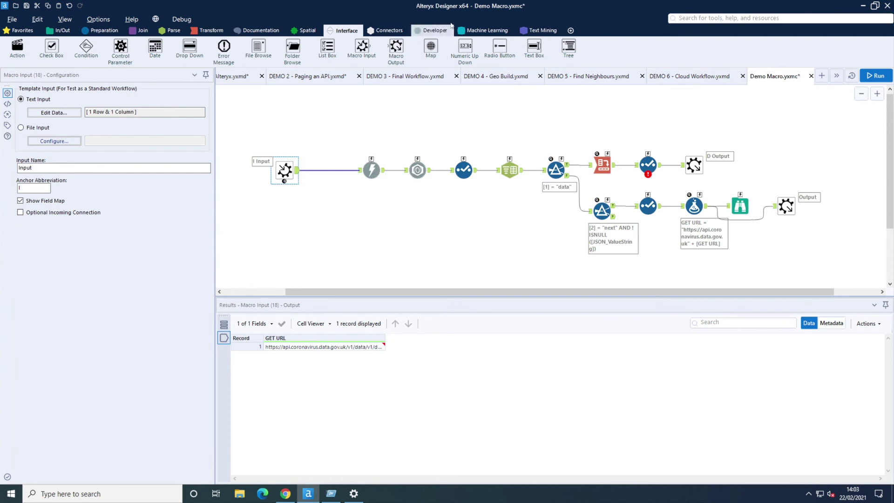
click(438, 31)
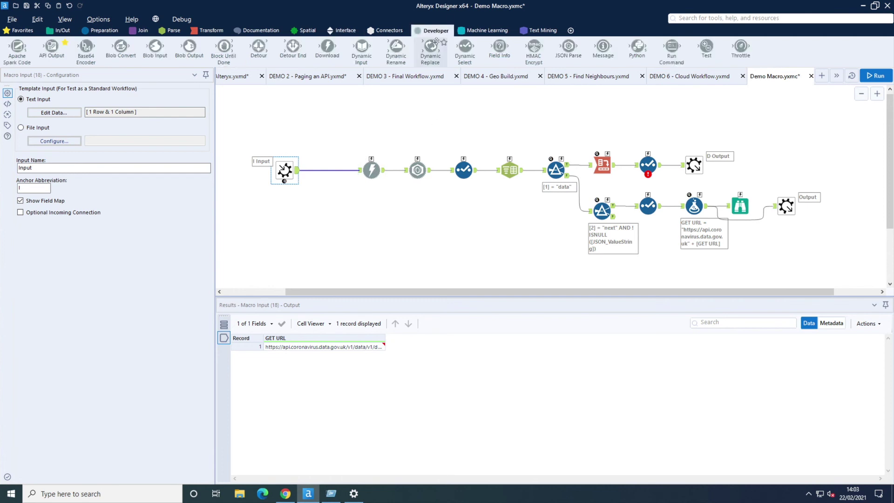
drag(604, 55, 331, 170)
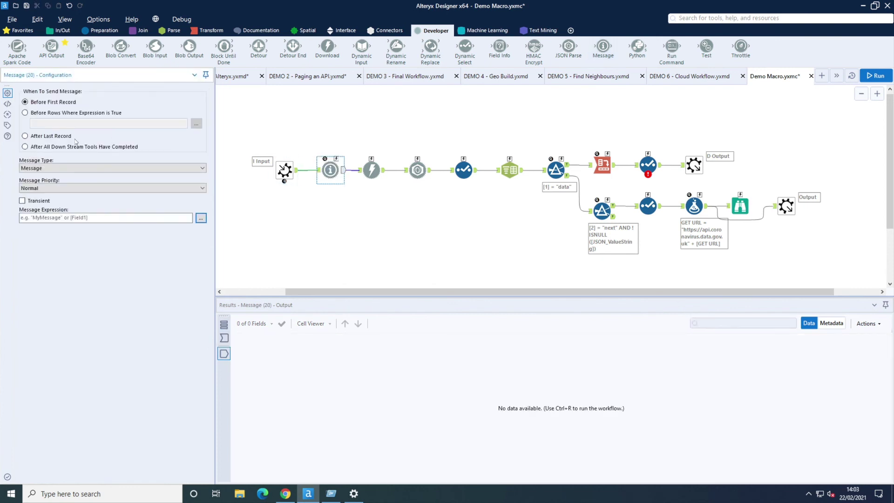
Step: Set the Message tool to High priority with expression [GET URL], then save the macro
click(41, 189)
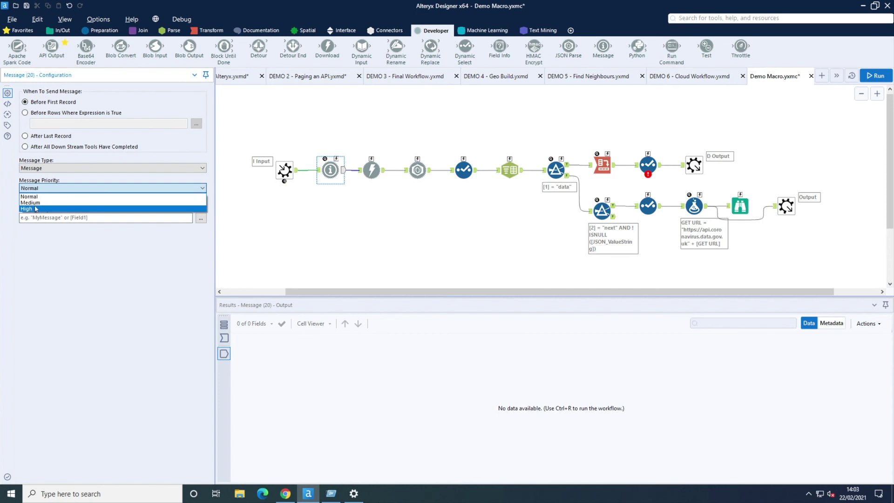
click(35, 209)
click(32, 217)
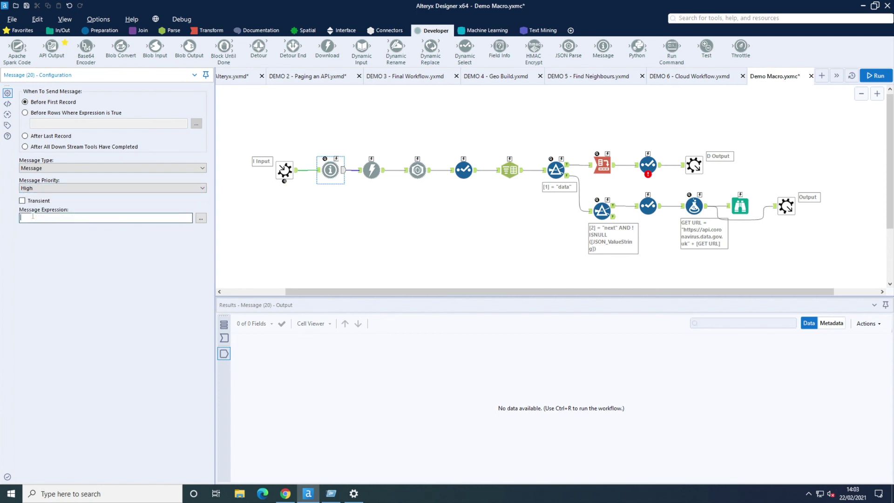
click(201, 218)
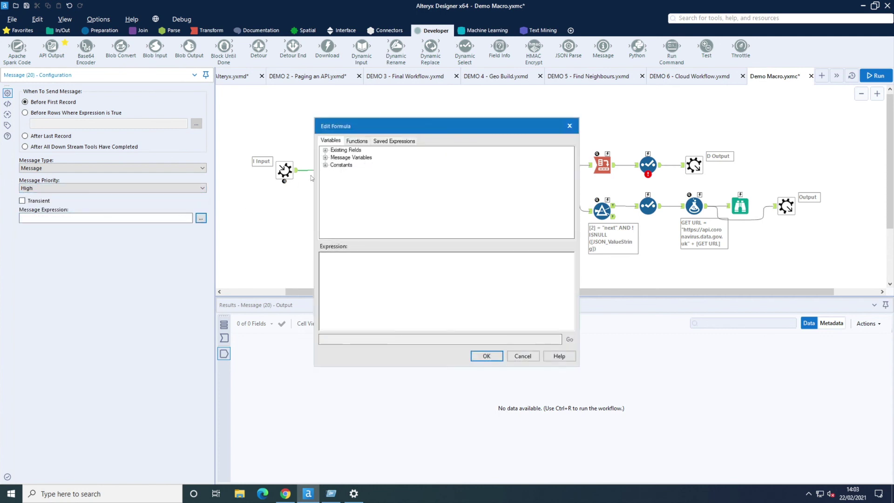
click(325, 150)
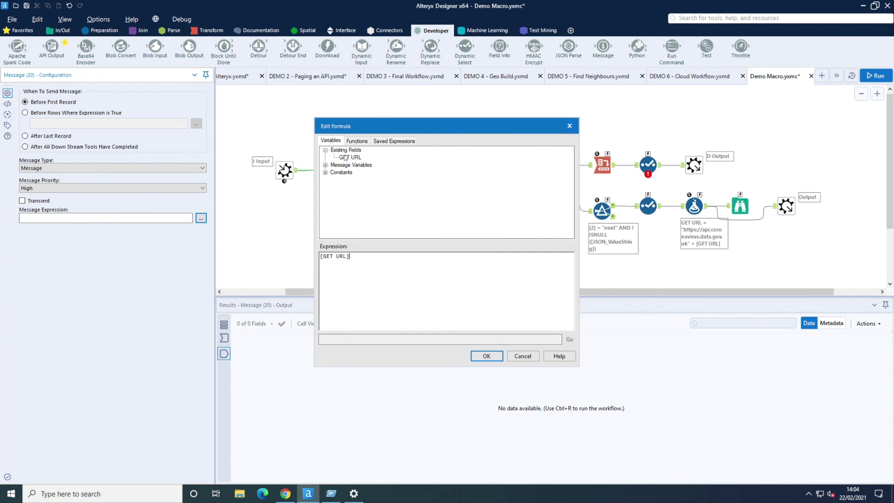
click(485, 356)
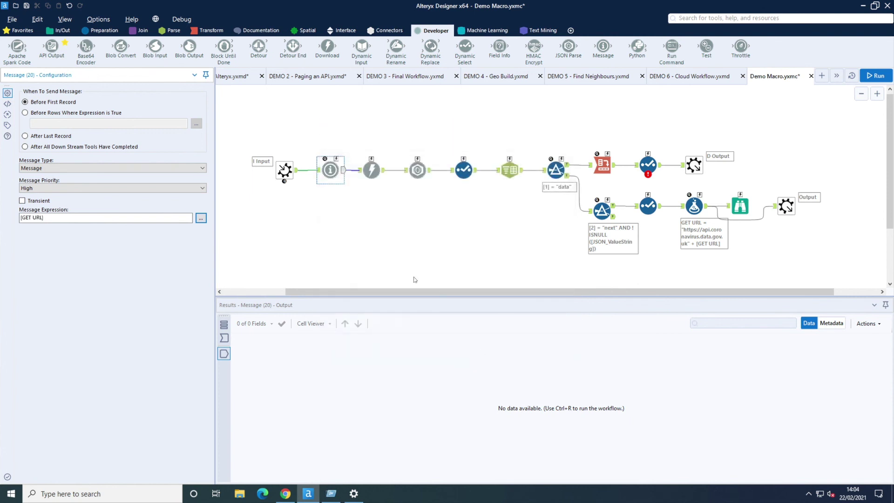
click(372, 232)
key(ctrl+r)
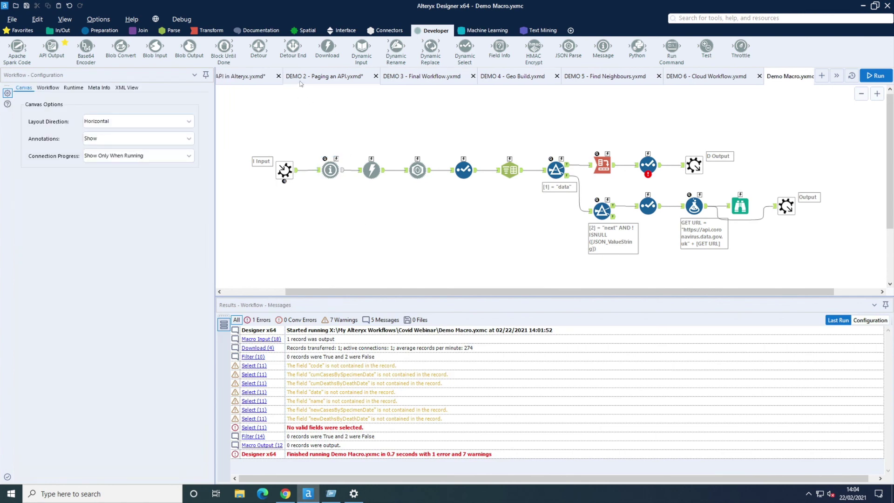
Step: Accept the macro refresh in DEMO 2, run it, view the 3,317 records and check the logged GET URL messages
click(300, 81)
click(524, 279)
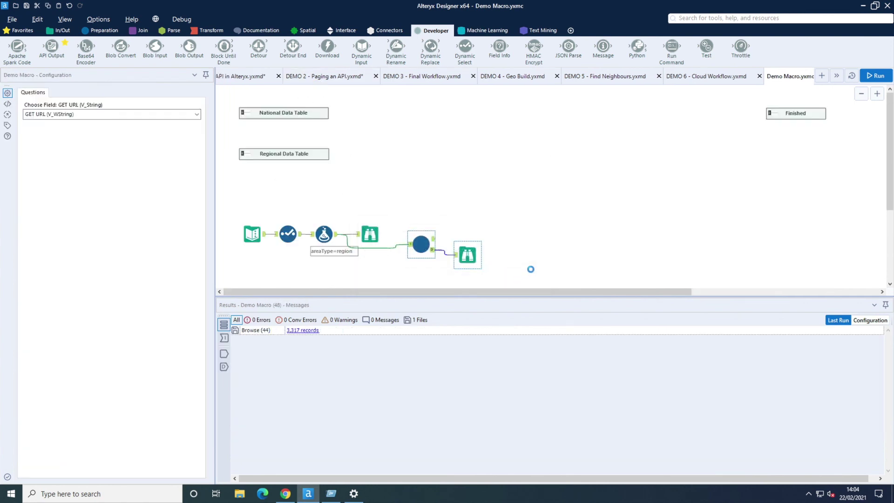
key(ctrl+r)
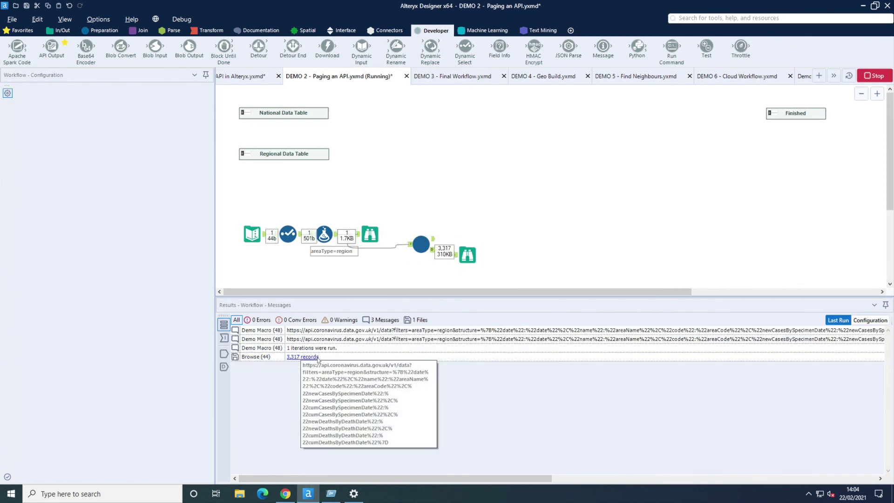
double_click(318, 360)
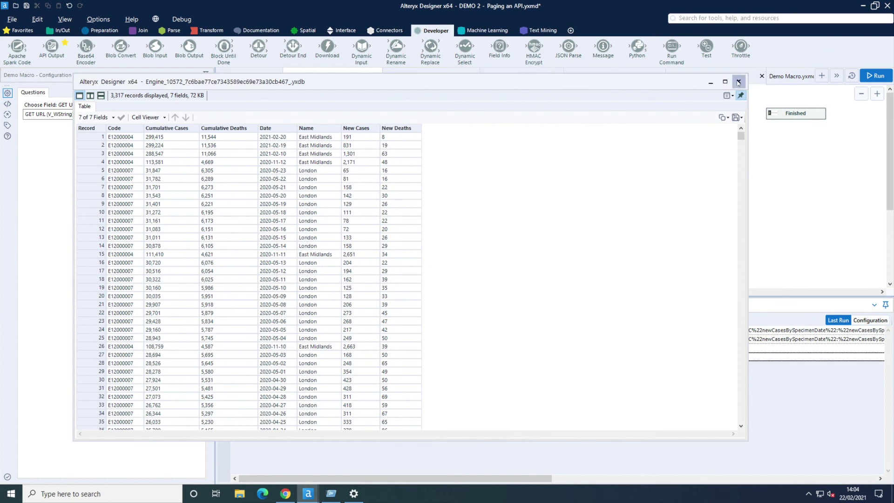
click(738, 81)
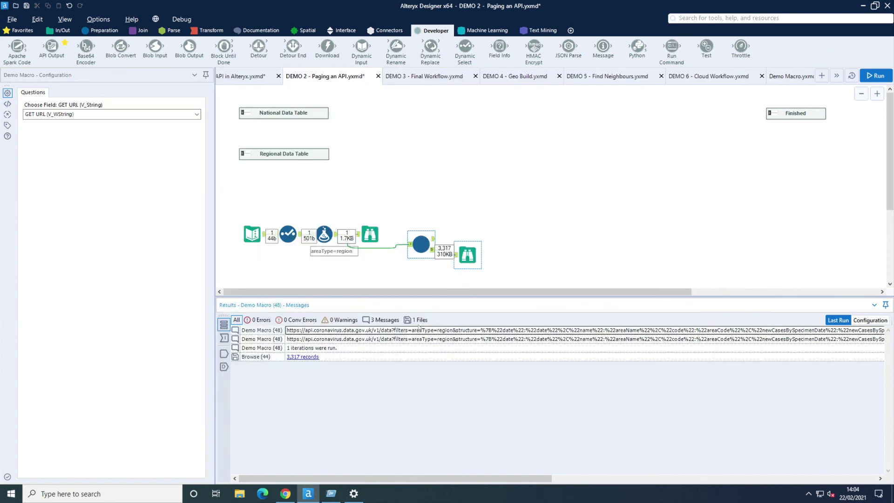
click(496, 340)
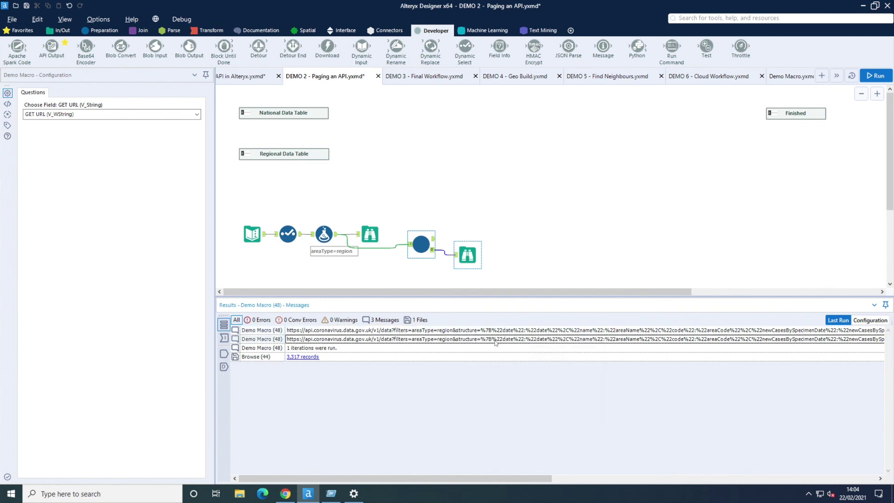